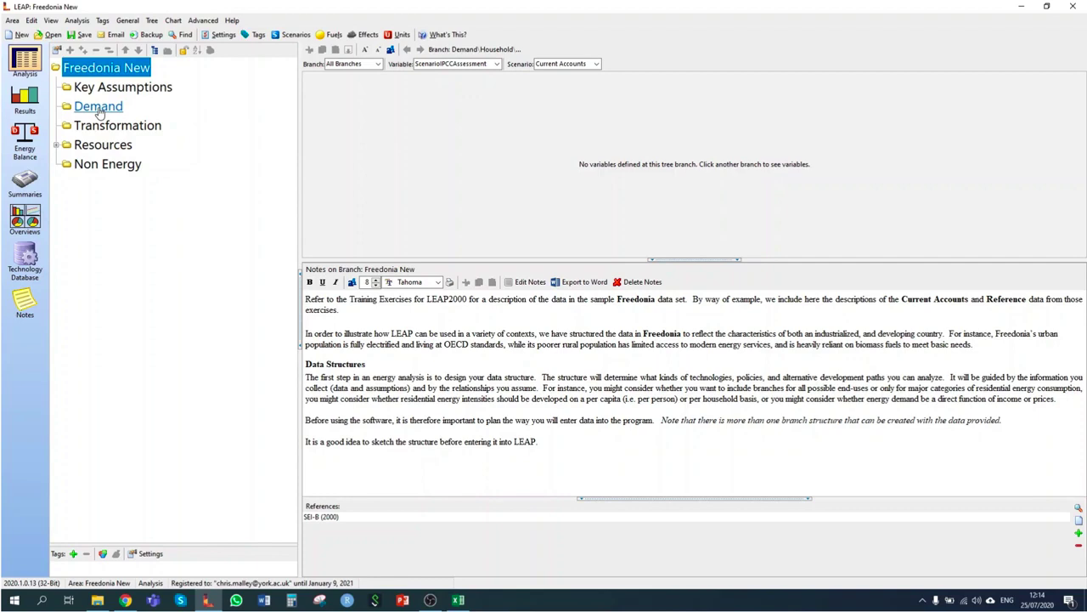
# Step: Bring up the branch actions menu for Demand in the Freedonia New tree
pyautogui.rightClick(98, 111)
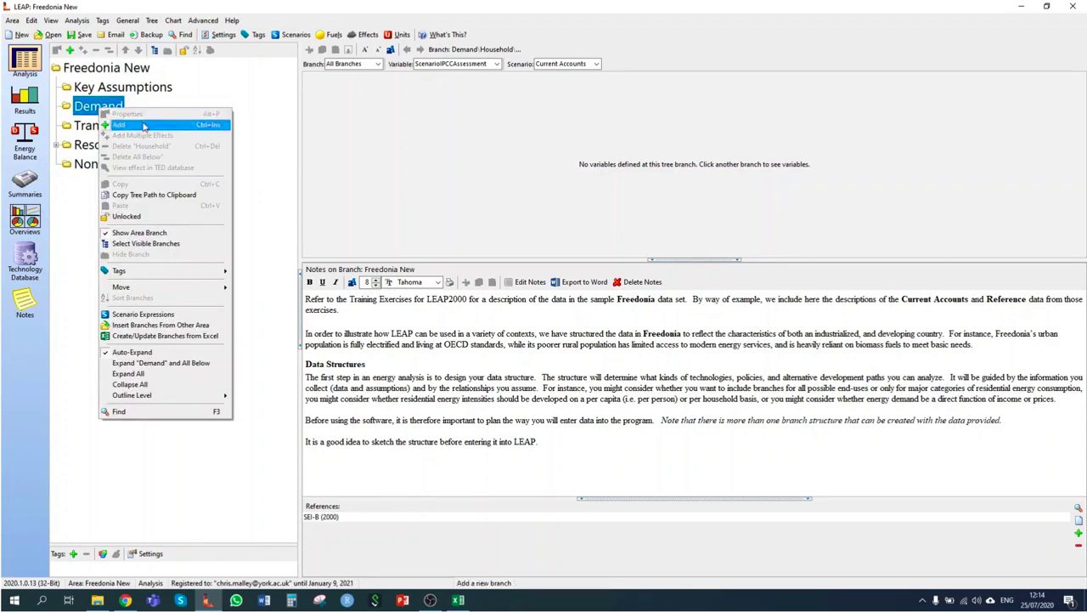
# Step: Add a Category branch named 'Households' under Demand
pyautogui.click(143, 127)
pyautogui.write('Households')
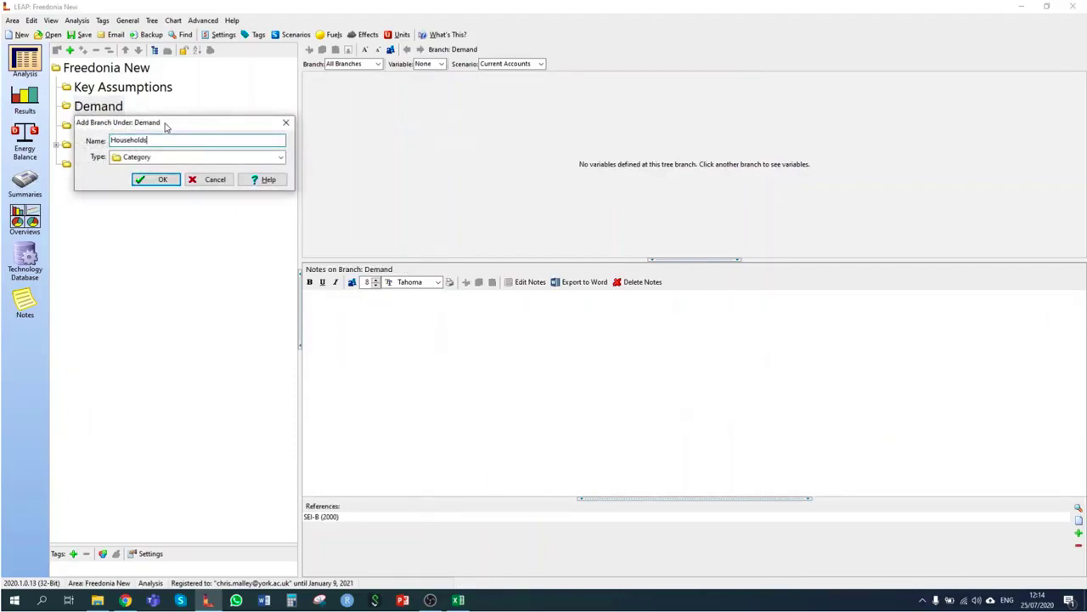
pyautogui.click(162, 180)
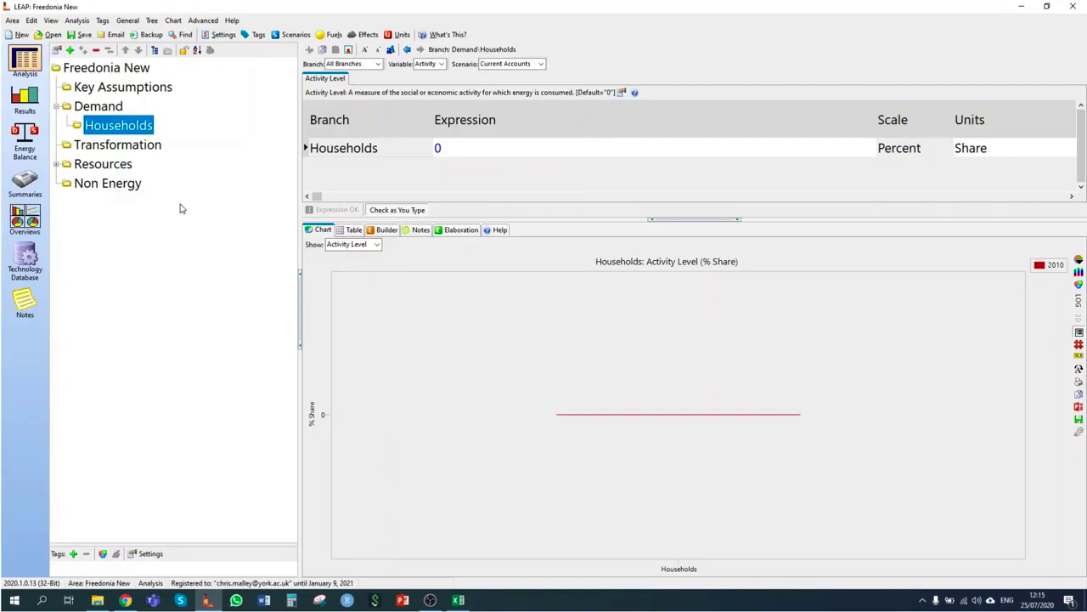
# Step: Add 'Urban' and 'Rural' branches under Households, then select the Households data row
pyautogui.rightClick(127, 130)
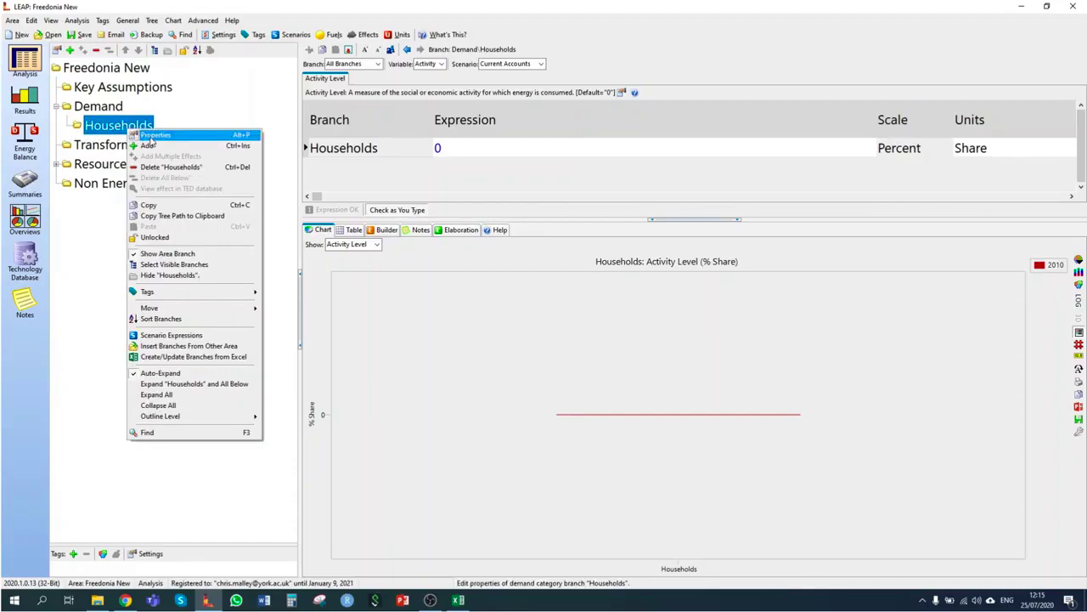
pyautogui.click(147, 145)
pyautogui.write('Urban')
pyautogui.press('Return')
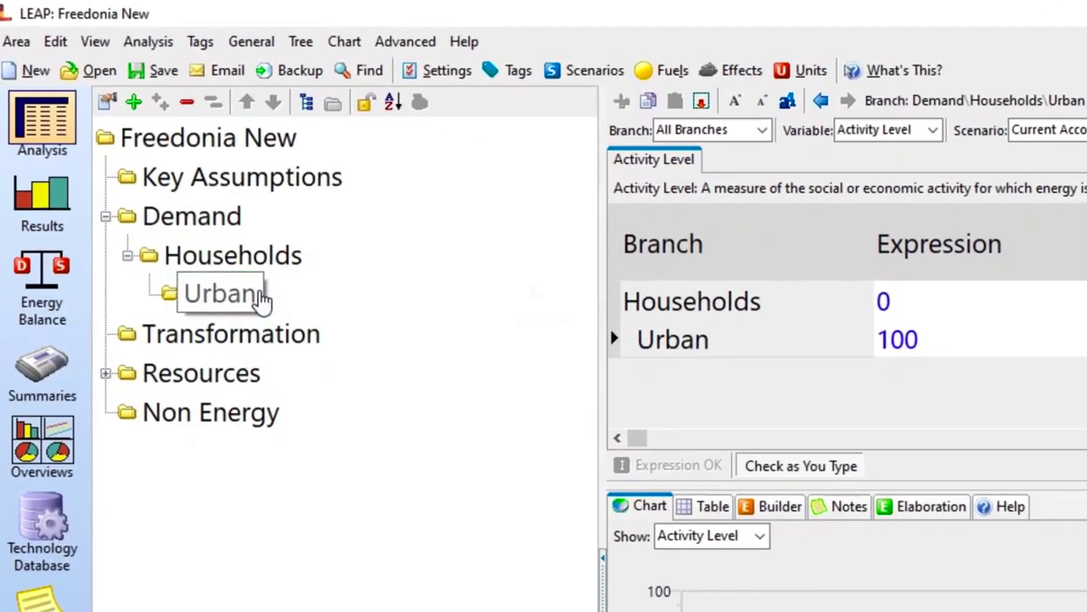
pyautogui.rightClick(256, 254)
pyautogui.click(319, 286)
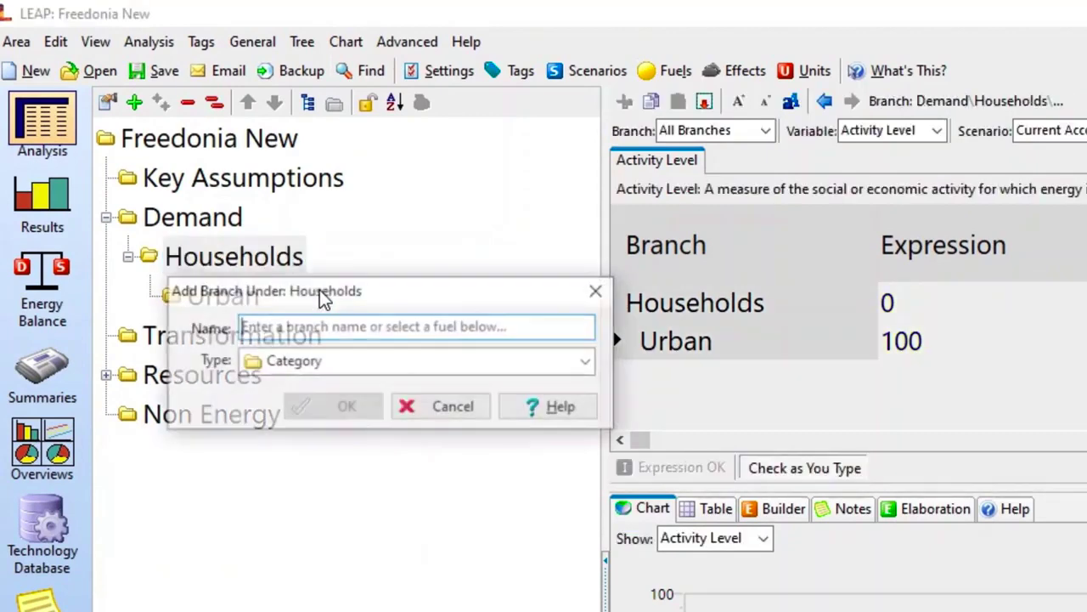
pyautogui.write('Rural')
pyautogui.press('Return')
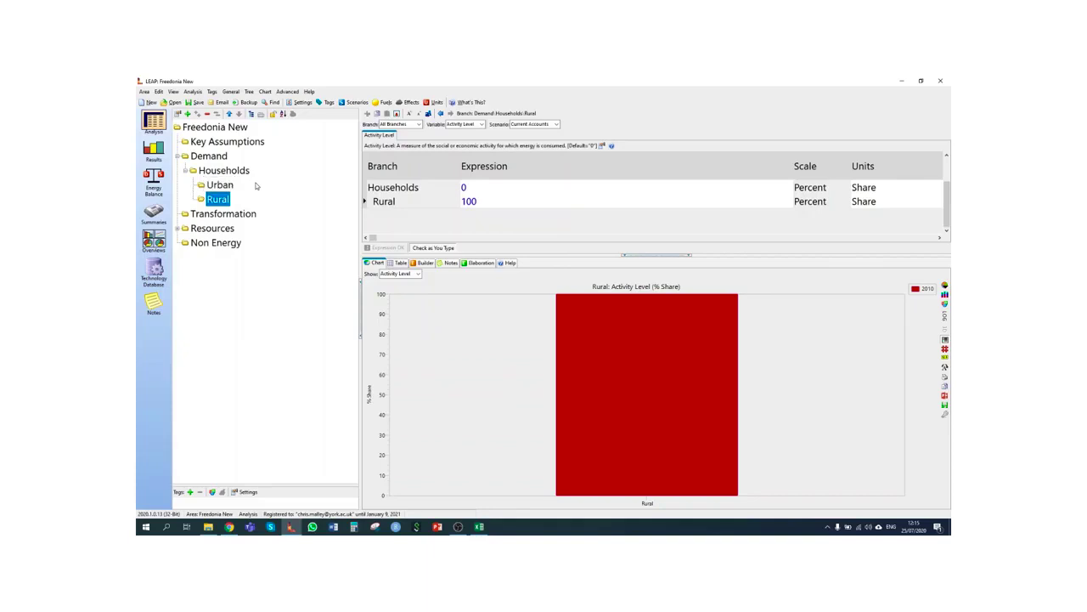
pyautogui.click(909, 187)
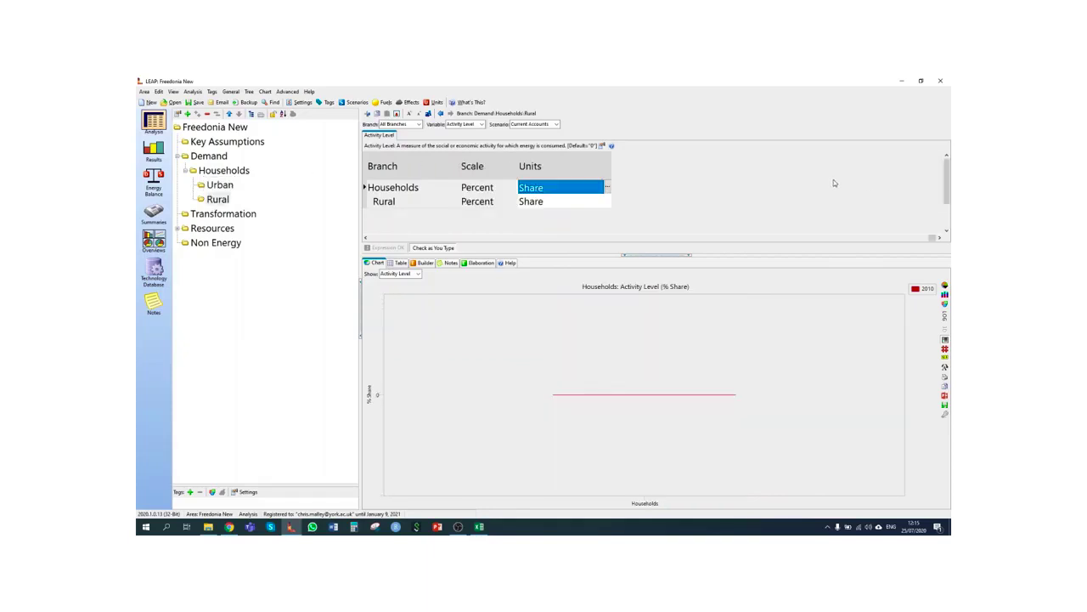
# Step: Set the Households activity unit to Household from the Other unit group
pyautogui.click(607, 186)
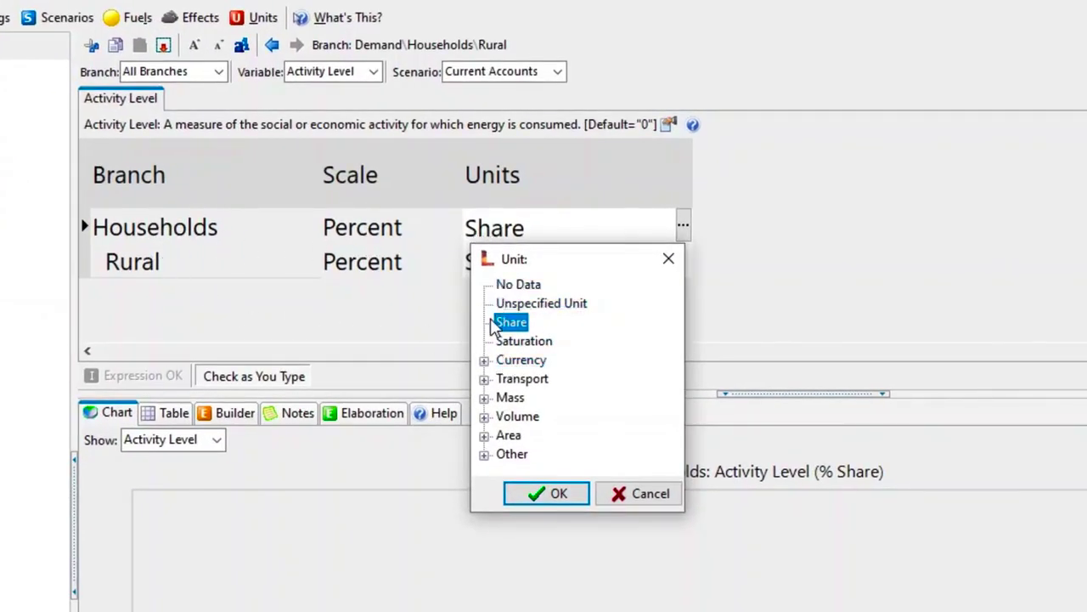
pyautogui.click(483, 454)
pyautogui.click(544, 397)
pyautogui.click(548, 493)
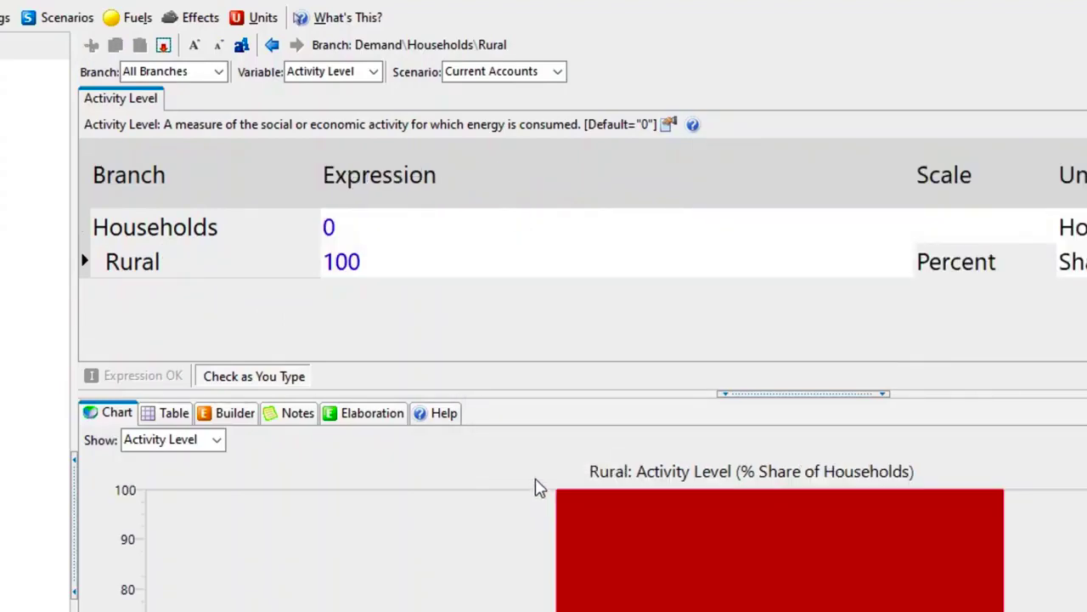
# Step: Enter 8 as the Households activity value with Million scale
pyautogui.click(393, 230)
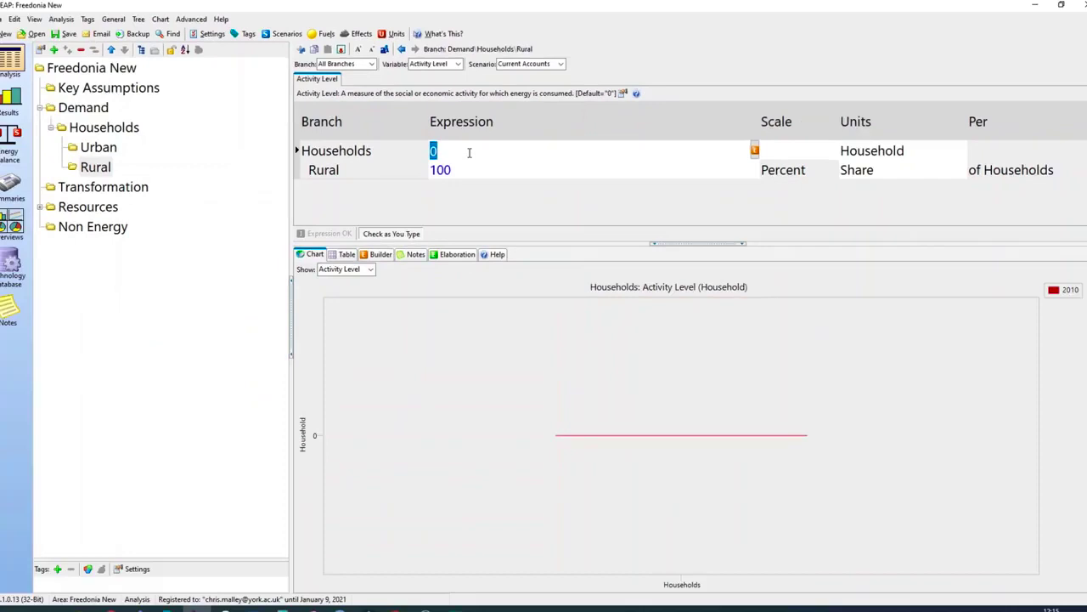
pyautogui.write('8000000')
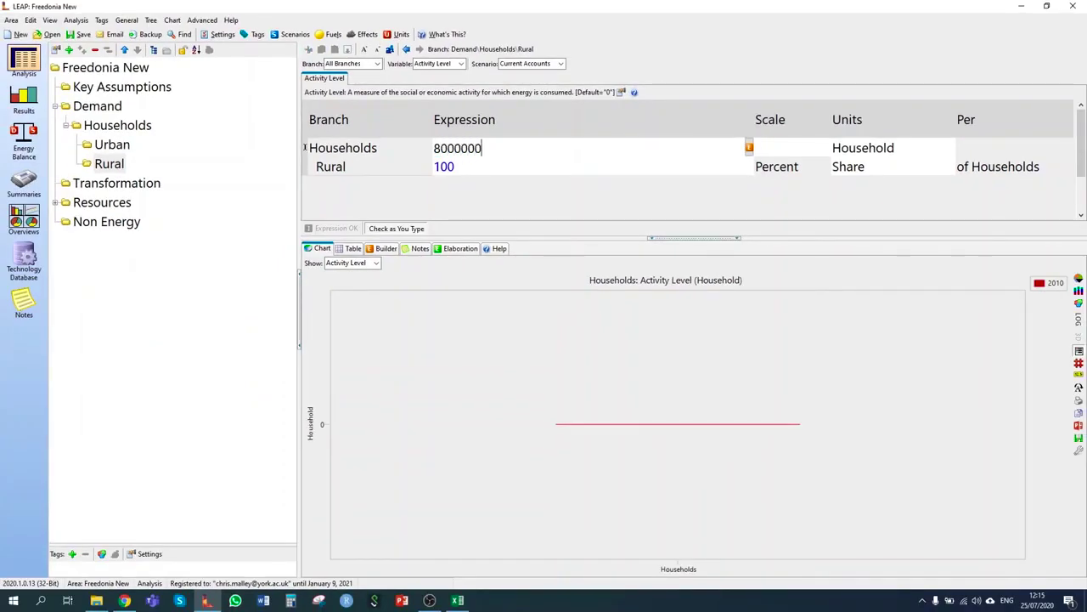
pyautogui.press('Return')
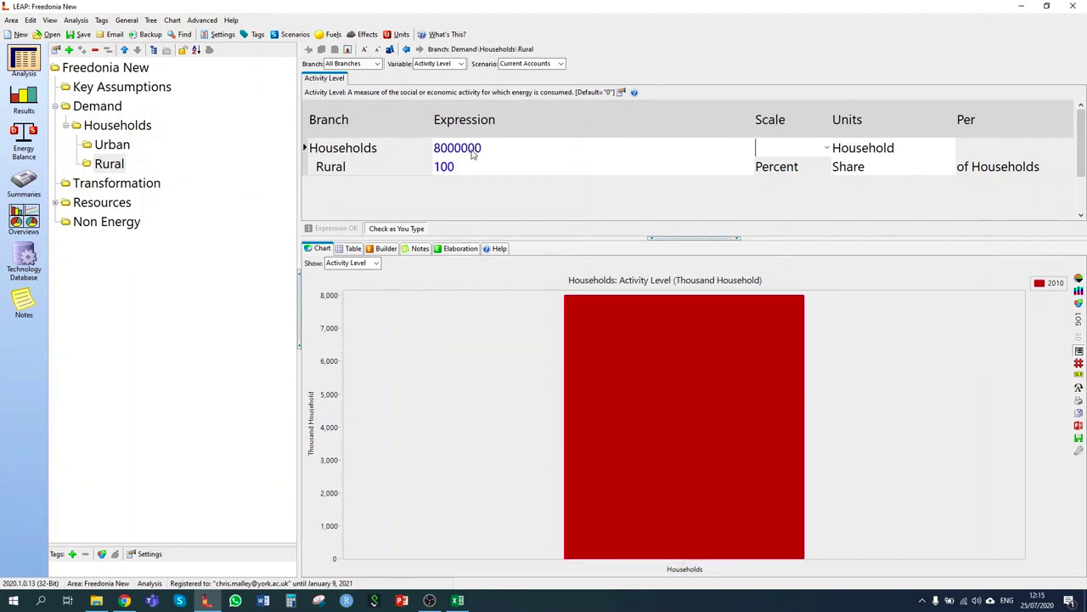
pyautogui.click(488, 152)
pyautogui.click(488, 151)
pyautogui.press('BackSpace')
pyautogui.press('BackSpace')
pyautogui.press('BackSpace')
pyautogui.press('BackSpace')
pyautogui.press('BackSpace')
pyautogui.press('BackSpace')
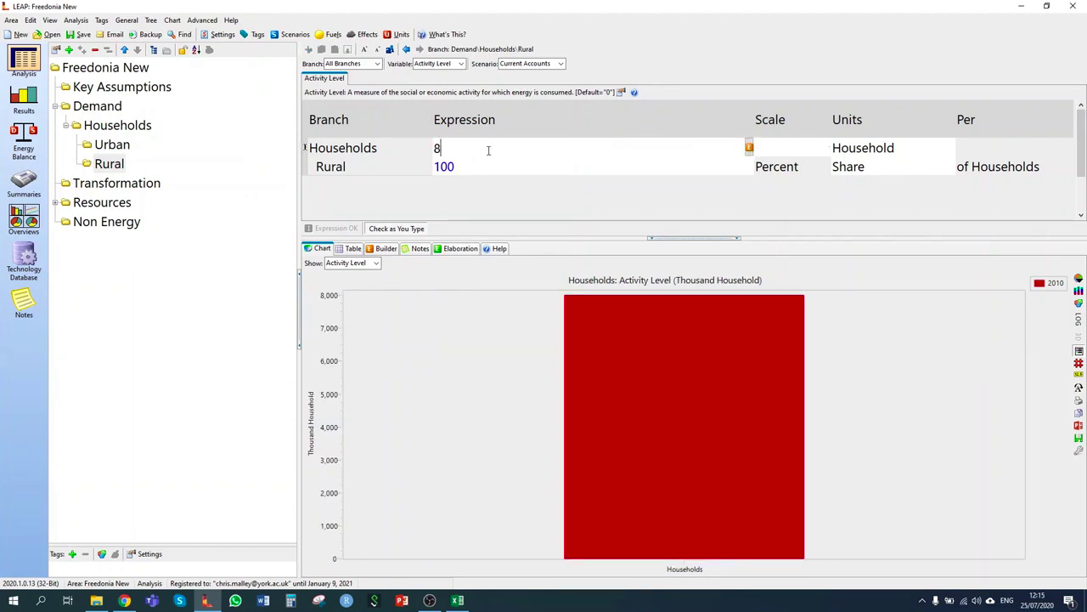
pyautogui.press('Return')
pyautogui.click(827, 149)
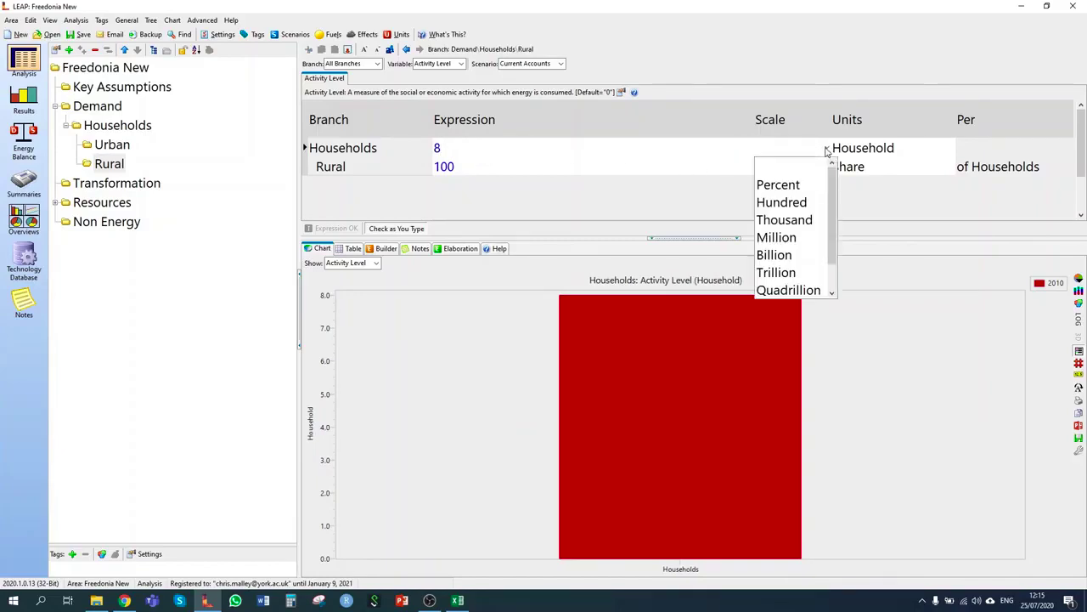
pyautogui.click(776, 237)
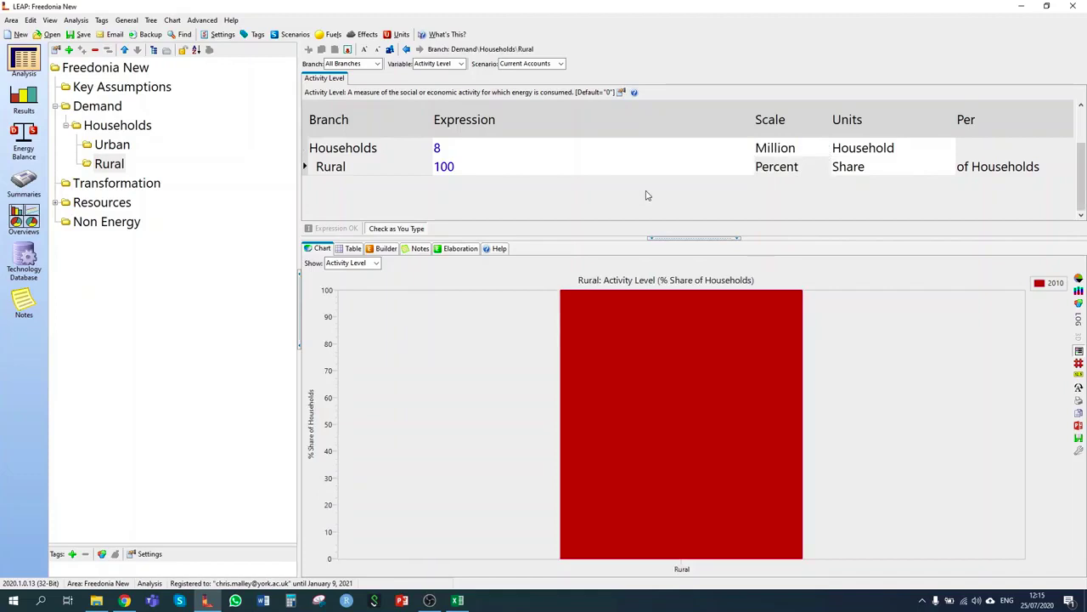
pyautogui.click(123, 125)
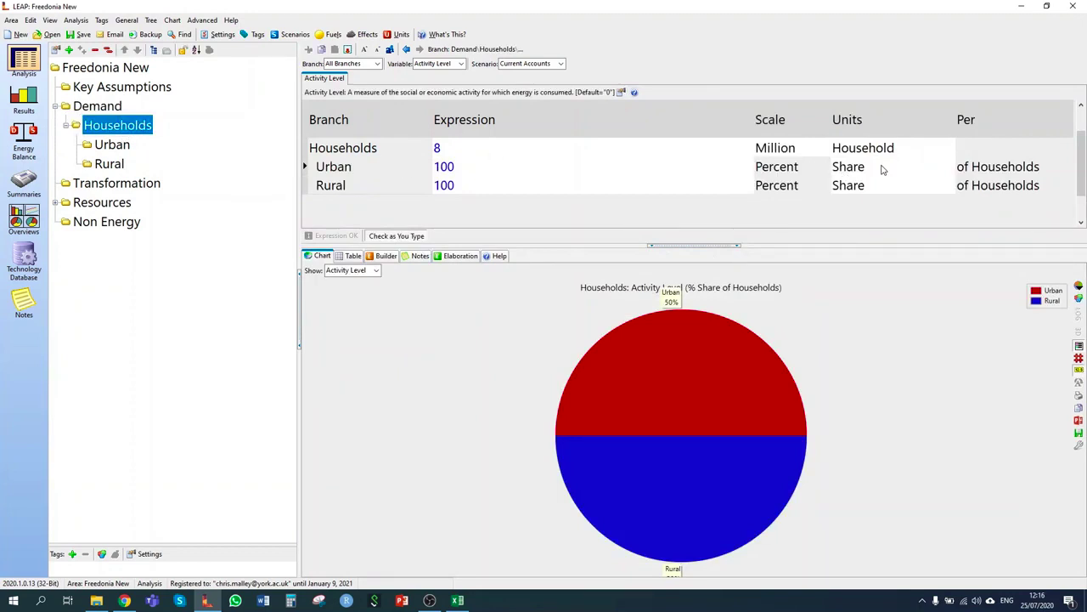
# Step: Give Urban a 30 percent share and set Rural to Remainder(100)
pyautogui.click(603, 168)
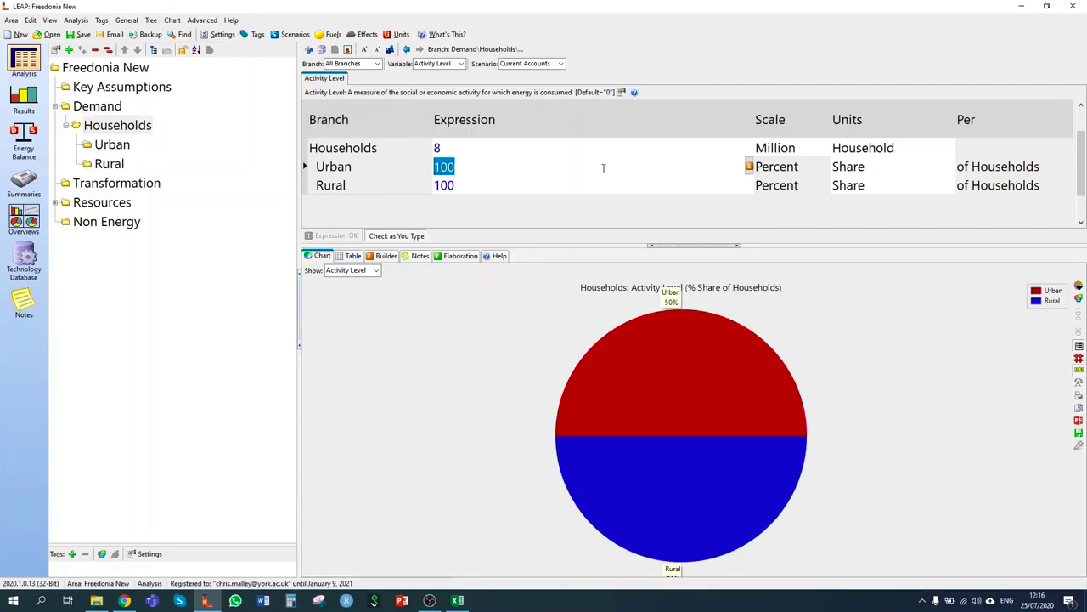
pyautogui.write('30')
pyautogui.press('Return')
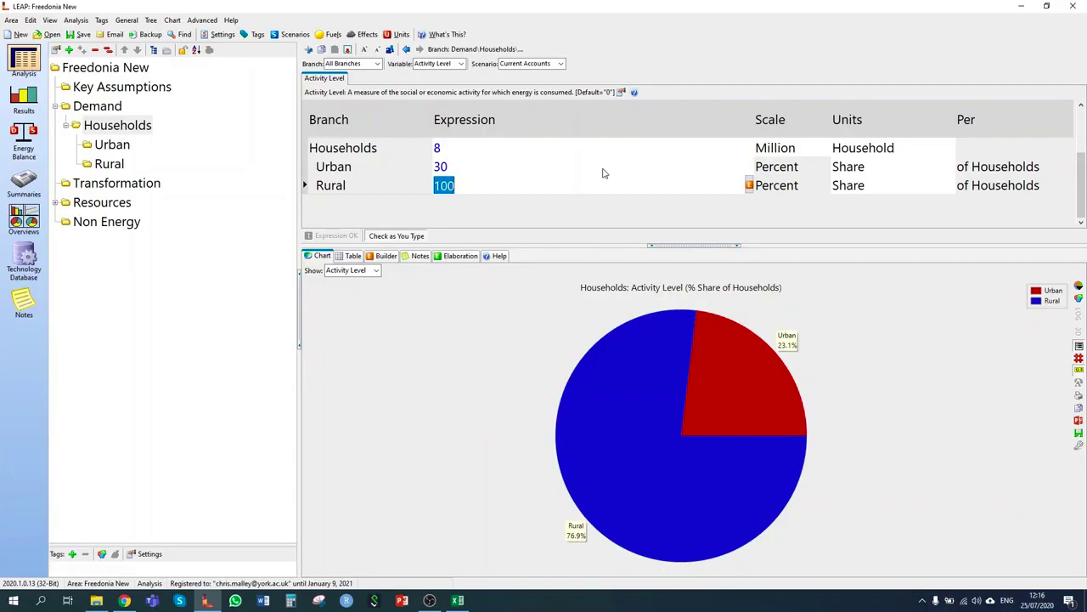
pyautogui.write('Remain')
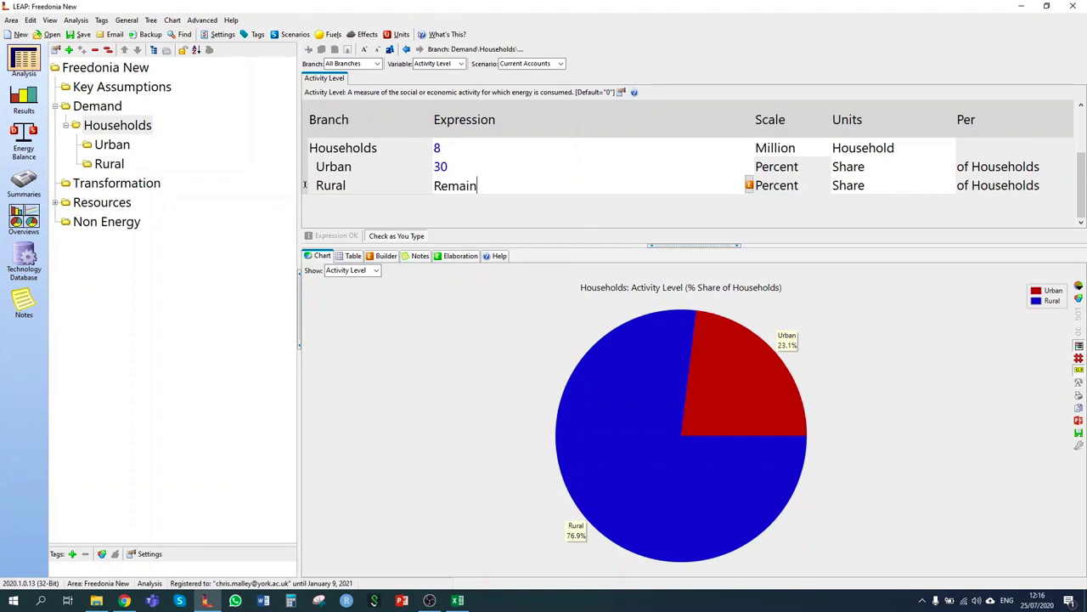
pyautogui.write('der(100)')
pyautogui.press('Return')
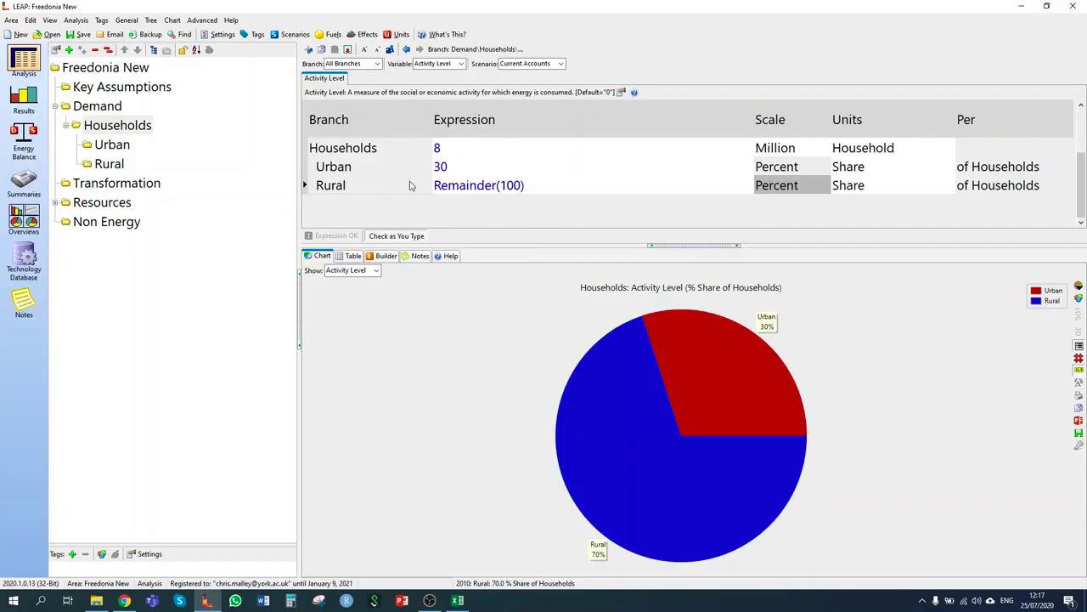
# Step: Add Cooking and Lighting end-use branches under Urban
pyautogui.rightClick(101, 144)
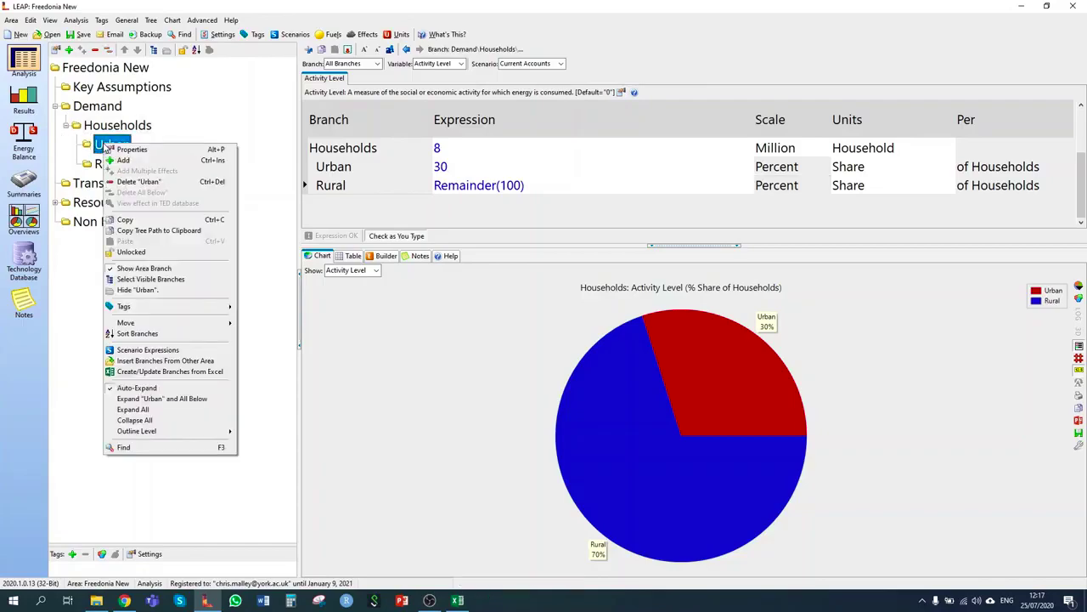
pyautogui.click(134, 161)
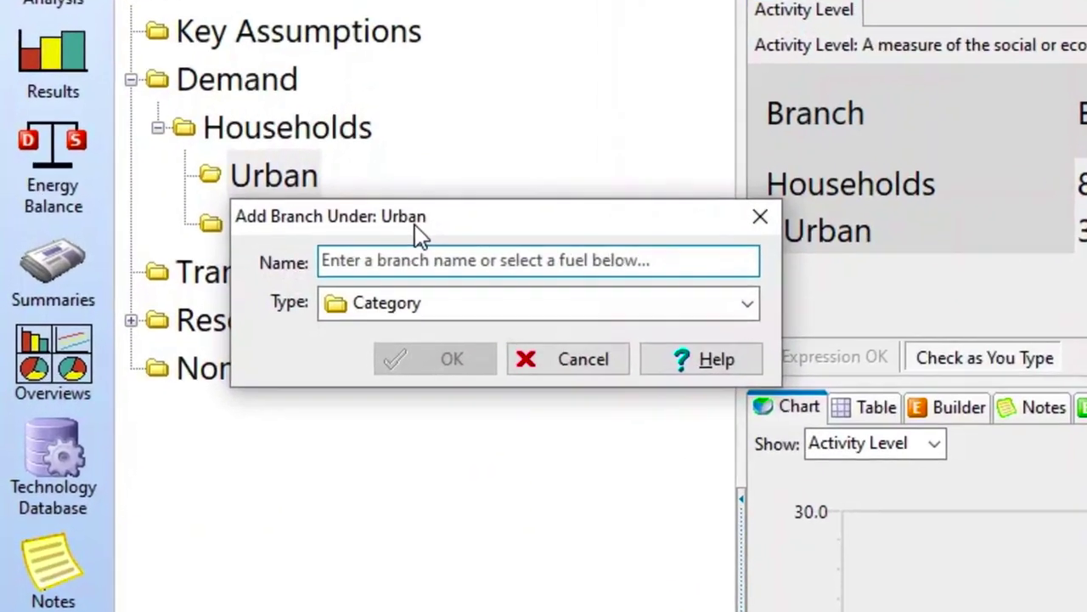
pyautogui.write('Cooking')
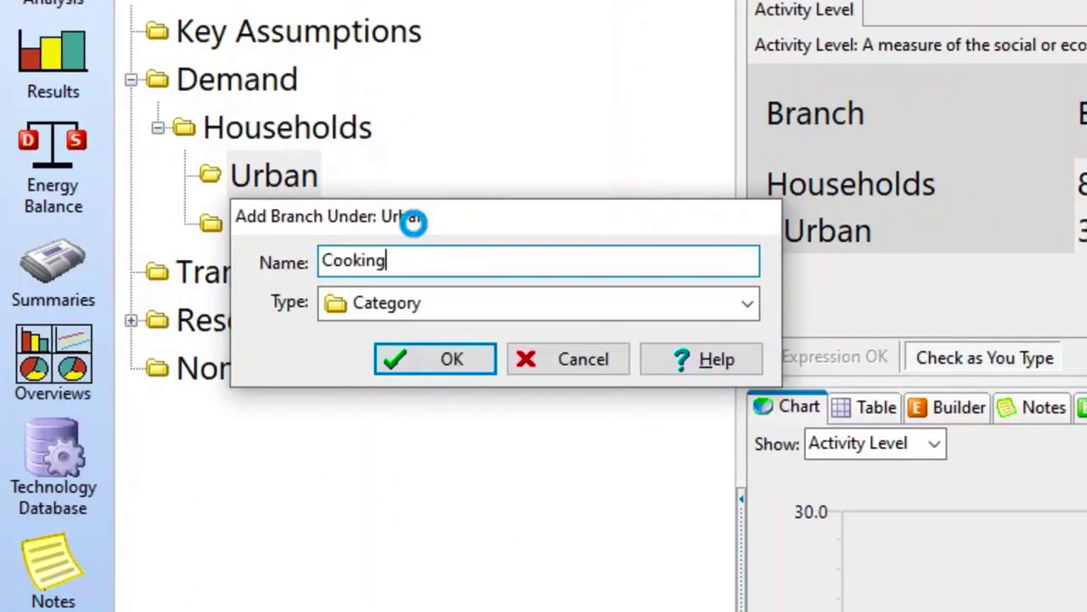
pyautogui.press('Return')
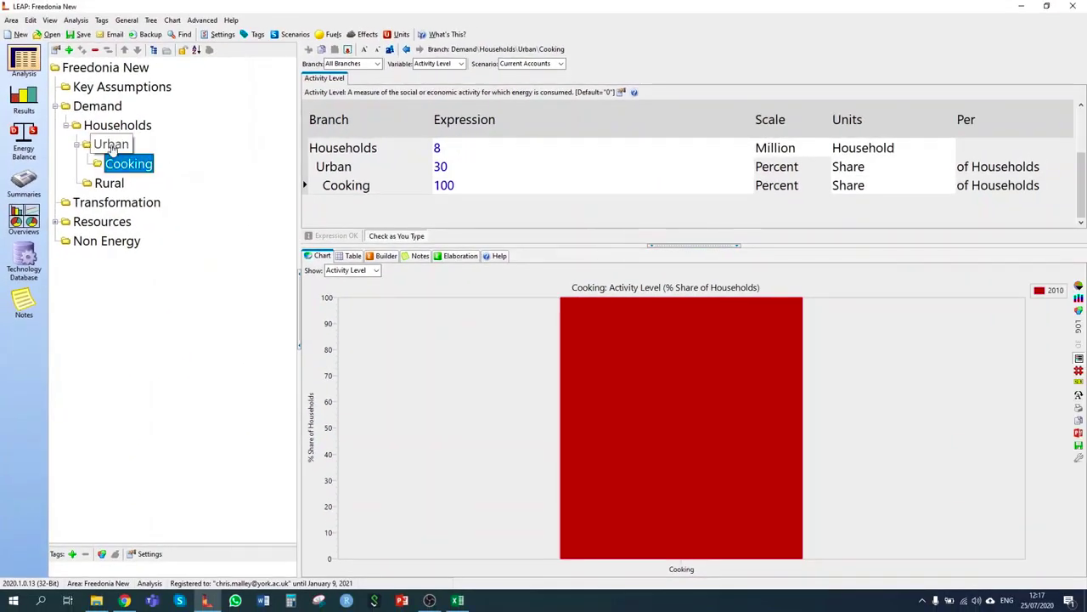
pyautogui.rightClick(111, 146)
pyautogui.click(152, 163)
pyautogui.write('Lighting')
pyautogui.press('Return')
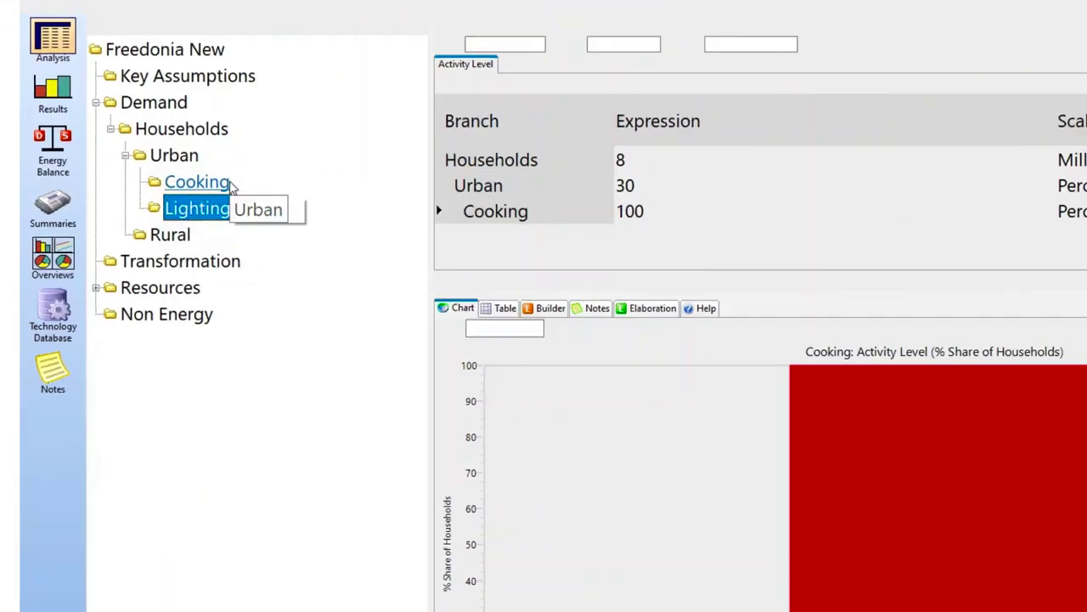
# Step: Add Refrigeration and Other end-use branches under Urban and view all four together
pyautogui.rightClick(195, 162)
pyautogui.click(260, 199)
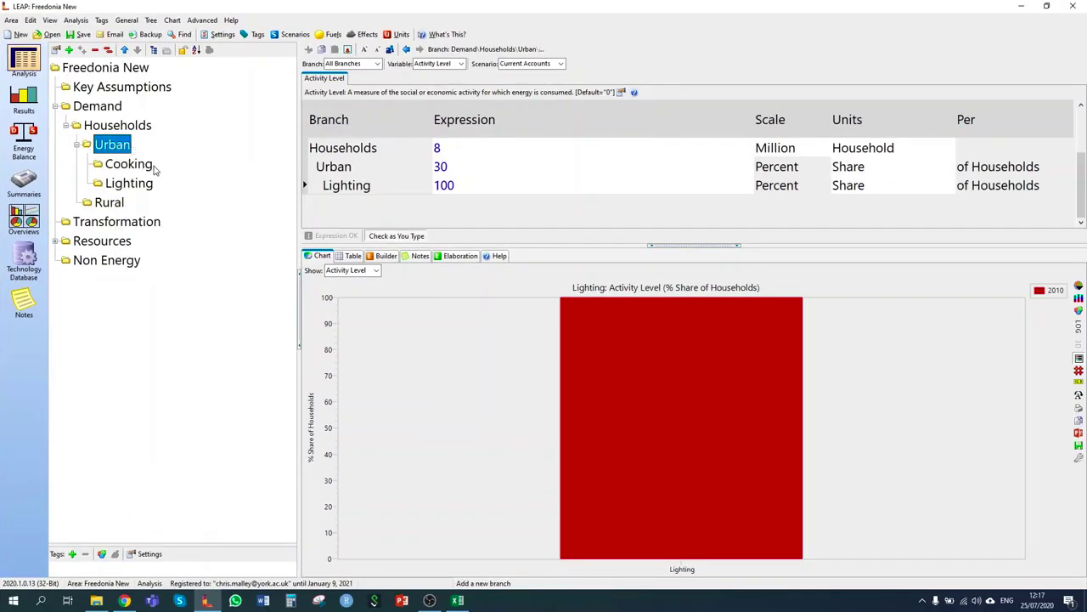
pyautogui.write('Refrigeration')
pyautogui.press('Return')
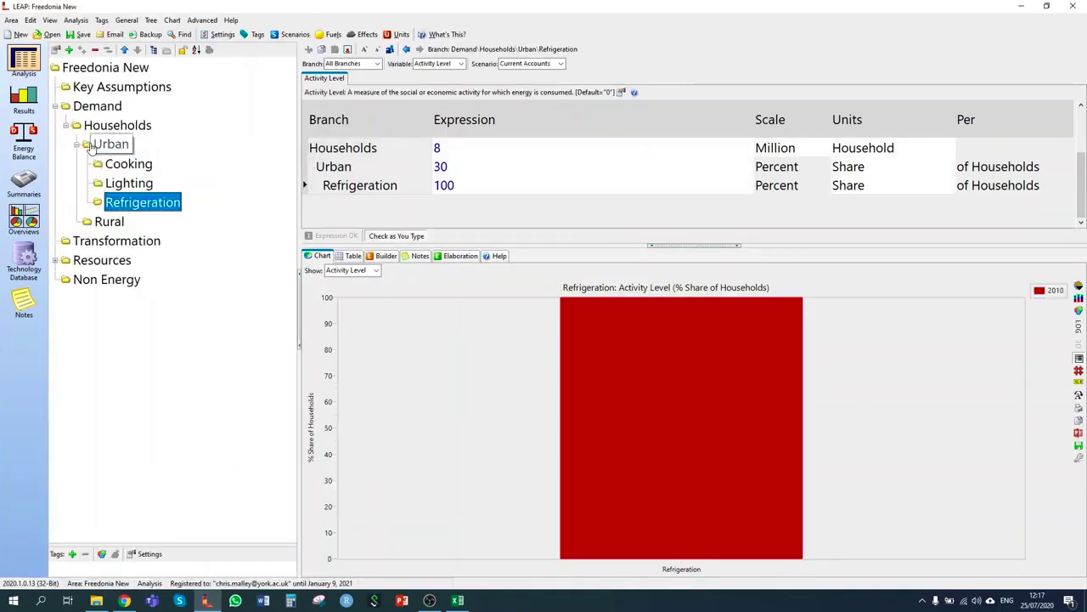
pyautogui.rightClick(93, 146)
pyautogui.click(134, 154)
pyautogui.write('Other')
pyautogui.press('Return')
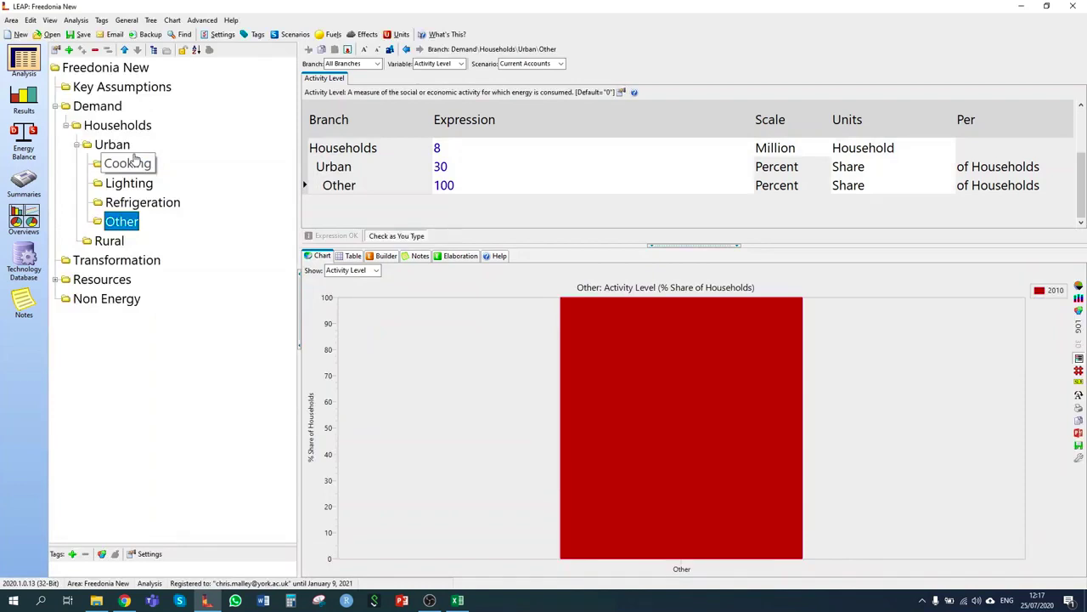
pyautogui.click(107, 146)
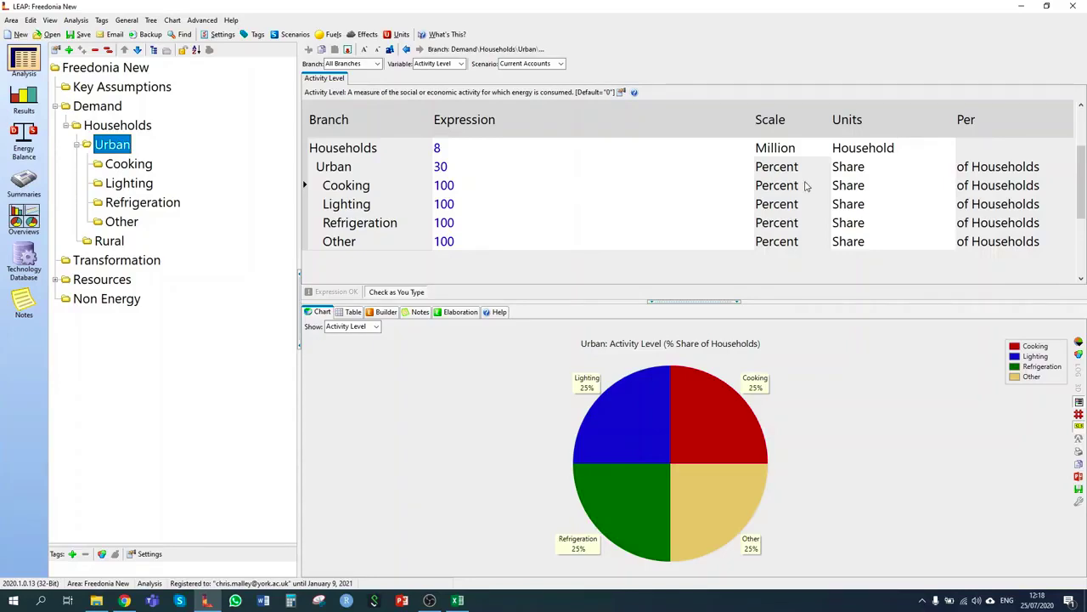
# Step: Change the Cooking and Lighting units from Share to Saturation
pyautogui.click(848, 187)
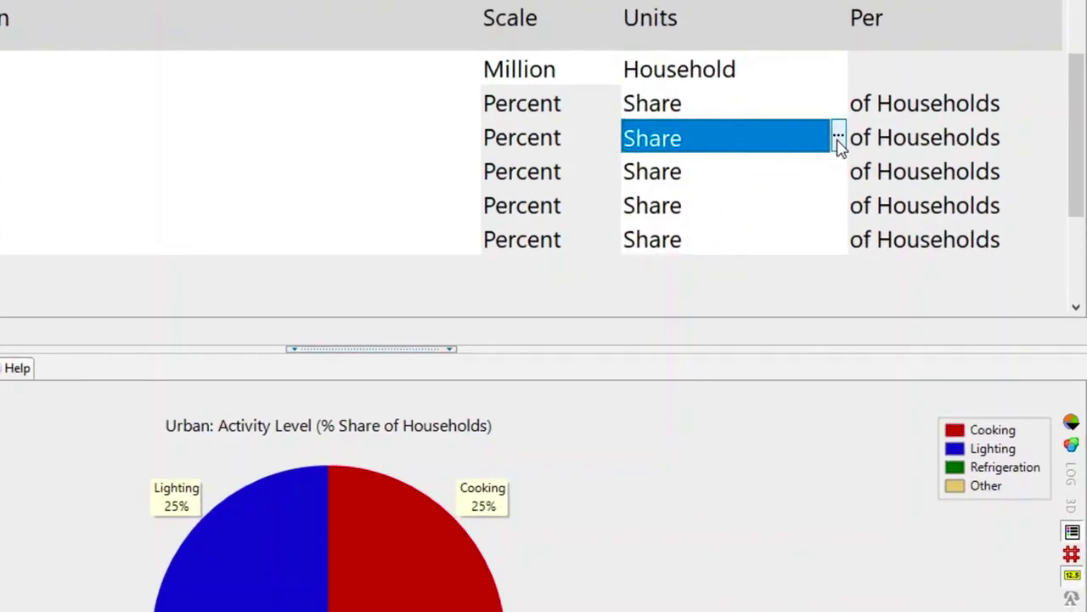
pyautogui.click(838, 139)
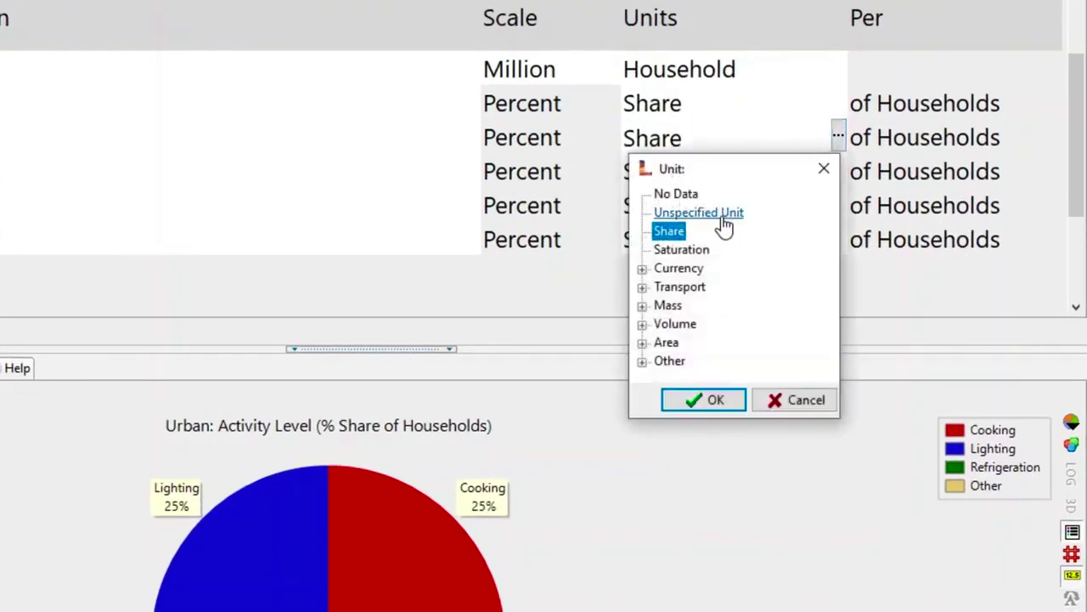
pyautogui.click(701, 250)
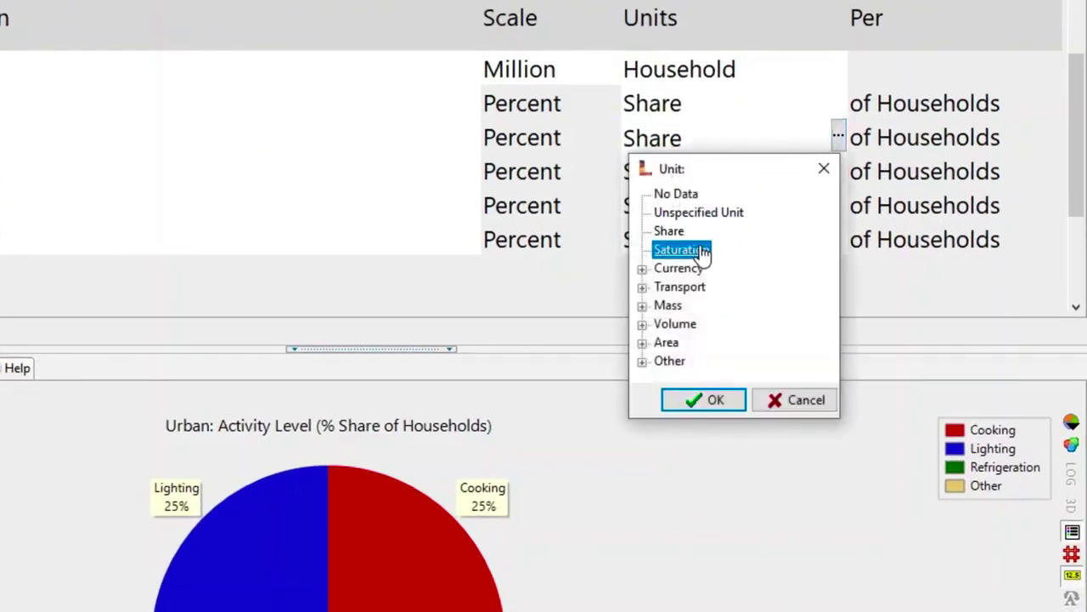
pyautogui.click(693, 400)
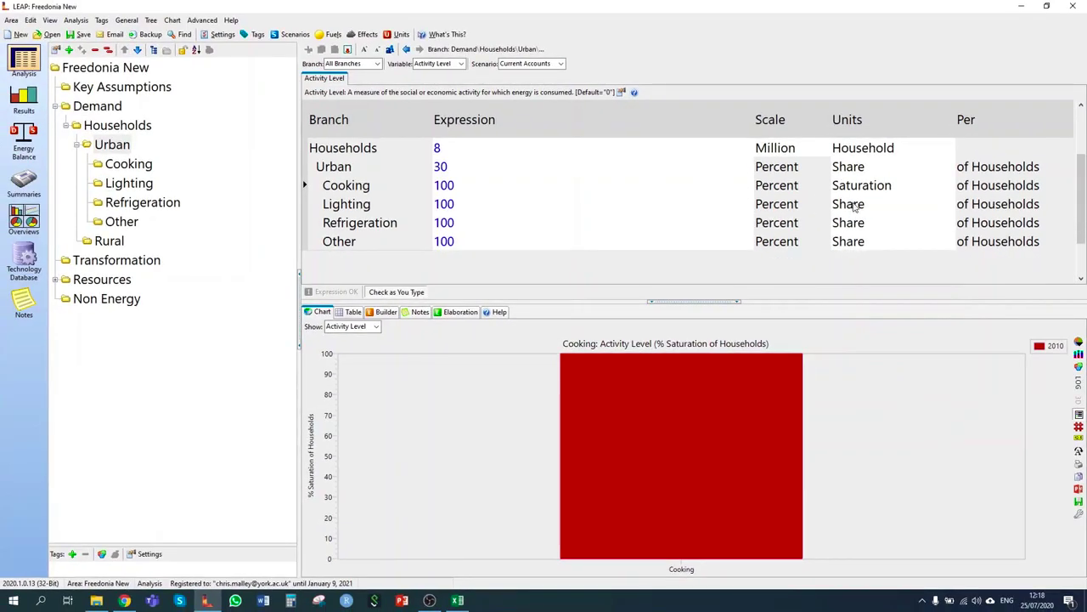
pyautogui.click(914, 204)
pyautogui.click(951, 203)
pyautogui.click(864, 265)
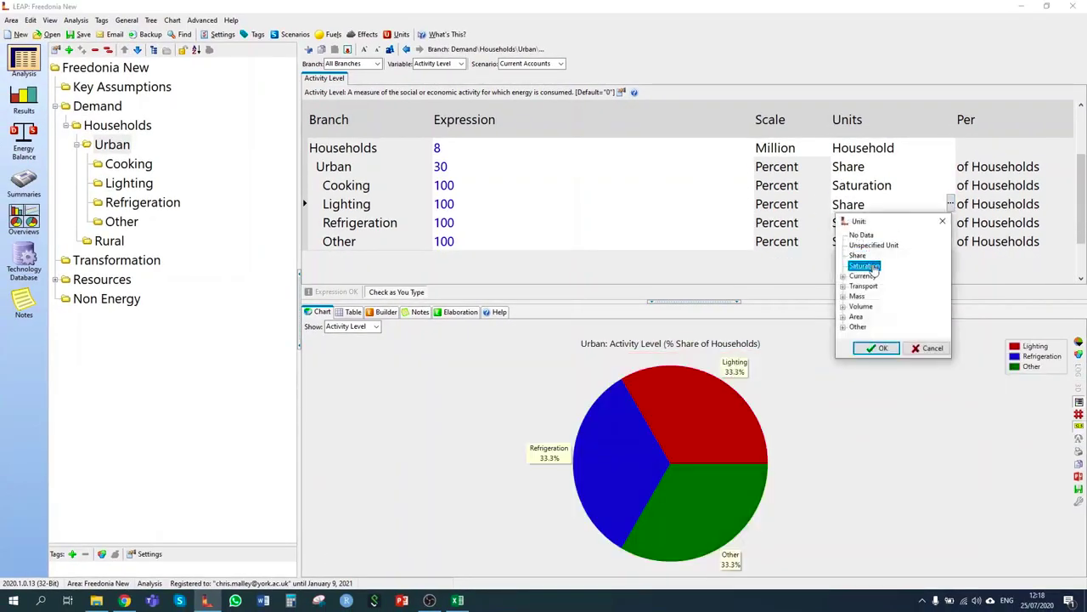
pyautogui.click(872, 350)
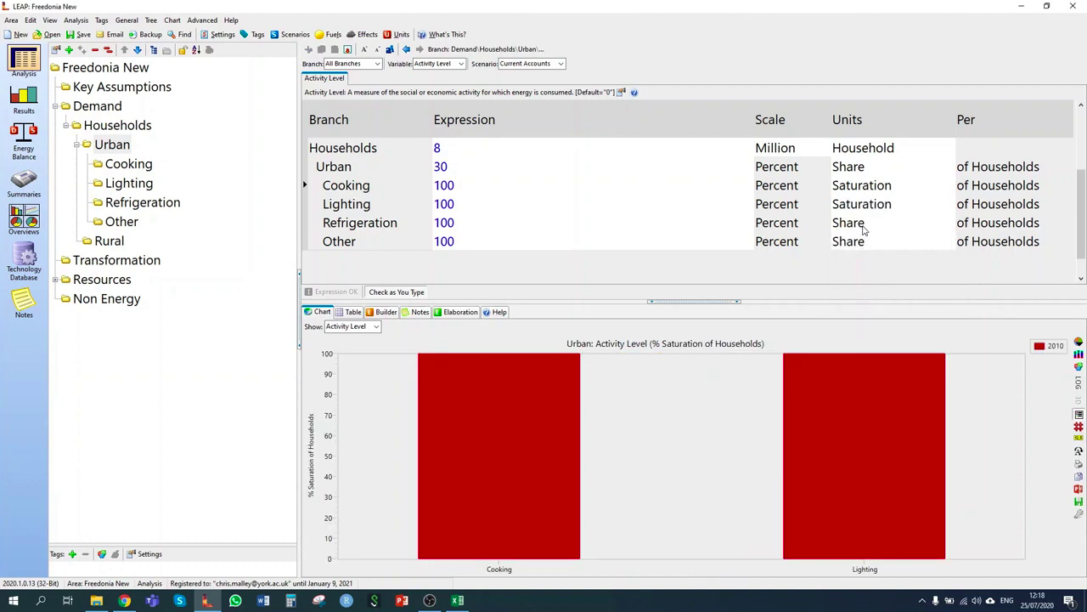
# Step: Change the Refrigeration and Other units from Share to Saturation
pyautogui.click(867, 223)
pyautogui.click(951, 222)
pyautogui.click(865, 283)
pyautogui.click(882, 367)
pyautogui.click(867, 241)
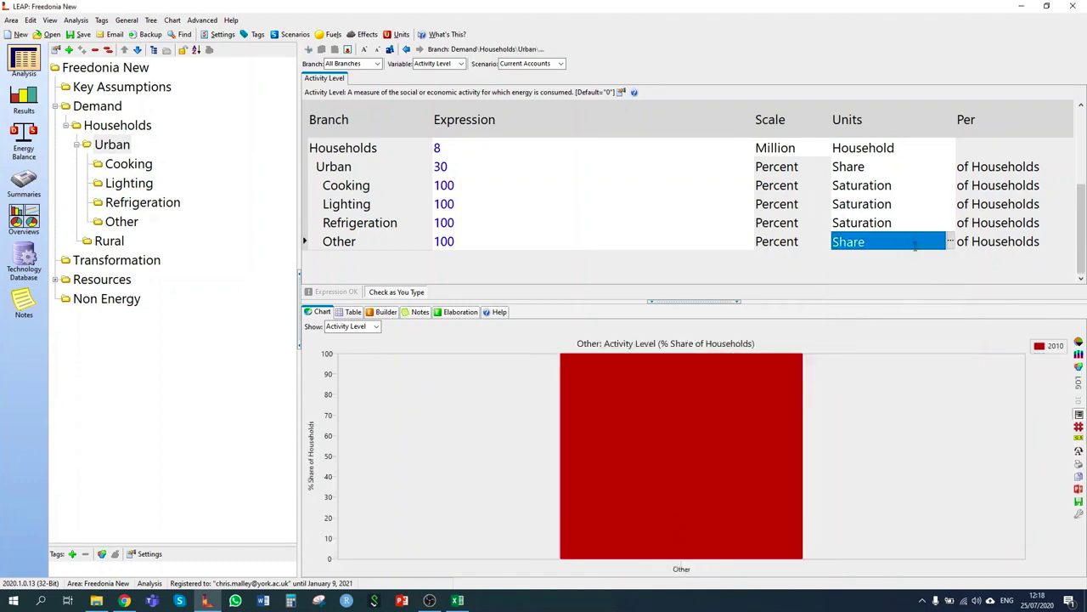
pyautogui.click(951, 242)
pyautogui.click(865, 303)
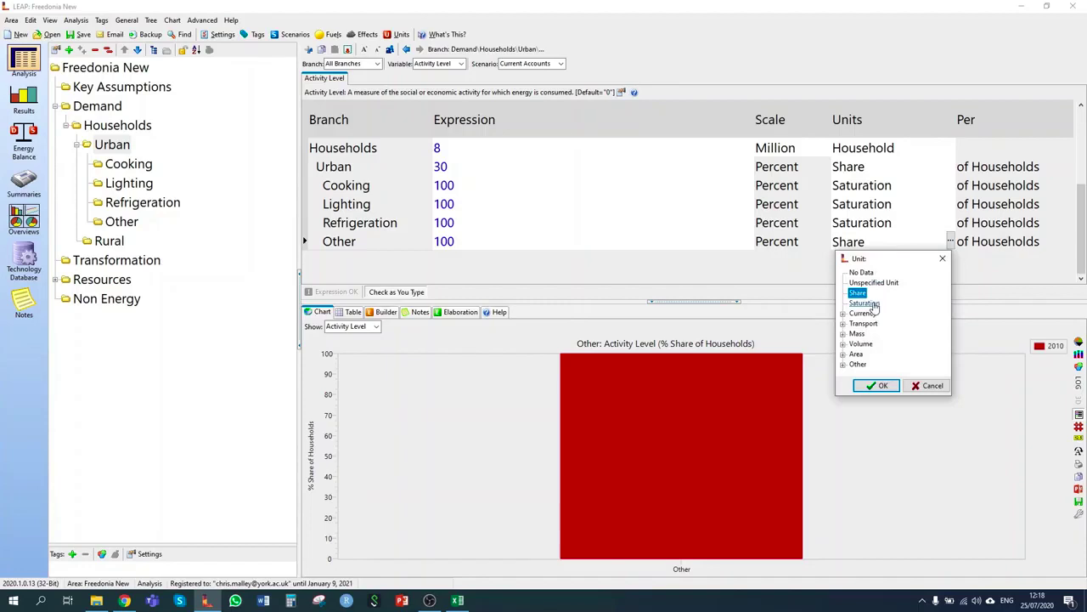
pyautogui.click(879, 384)
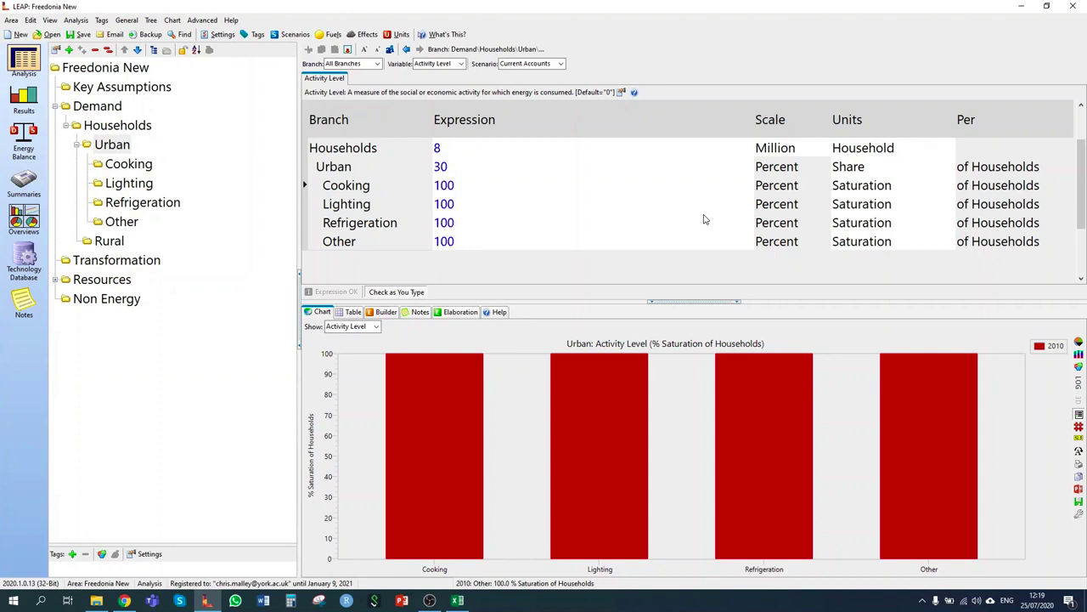
# Step: Enter 95 as Refrigeration's saturation percentage
pyautogui.click(456, 223)
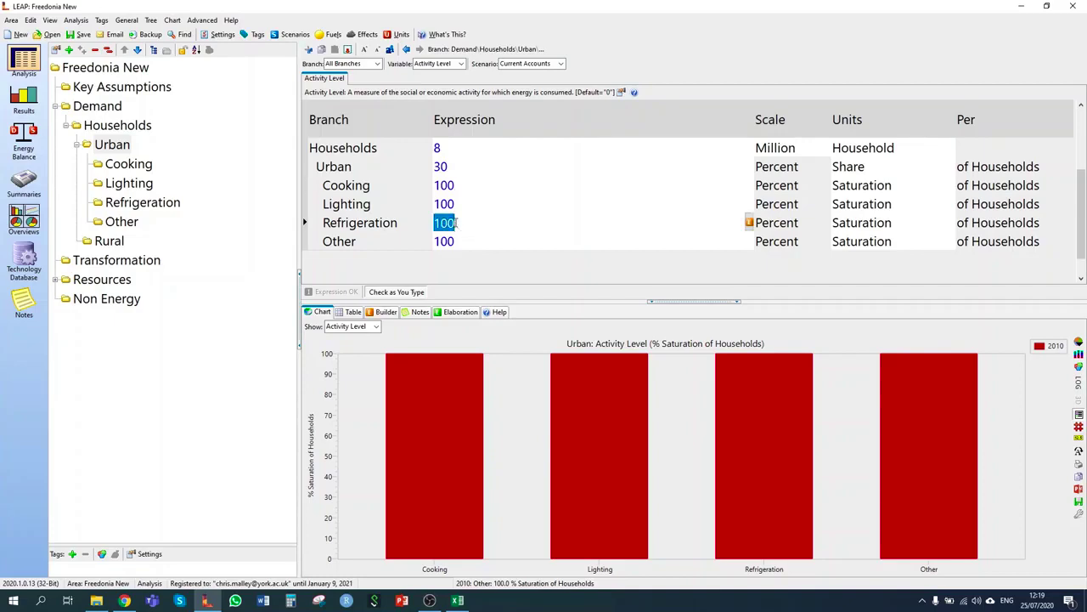
pyautogui.write('95')
pyautogui.press('Tab')
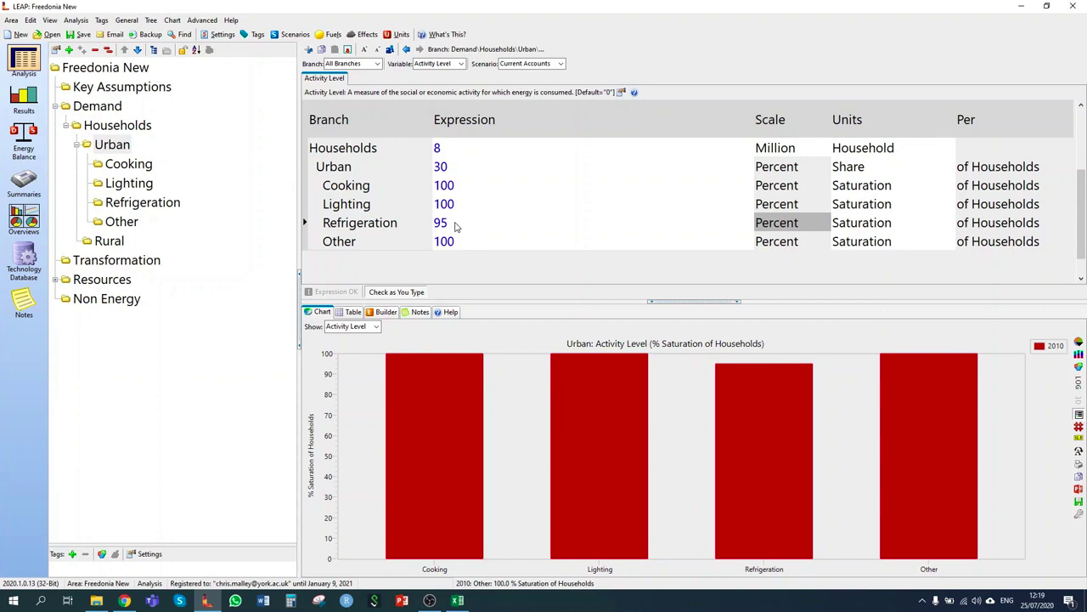
# Step: Add an 'Electric Stoves' technology-with-energy-intensity branch under Cooking
pyautogui.rightClick(140, 166)
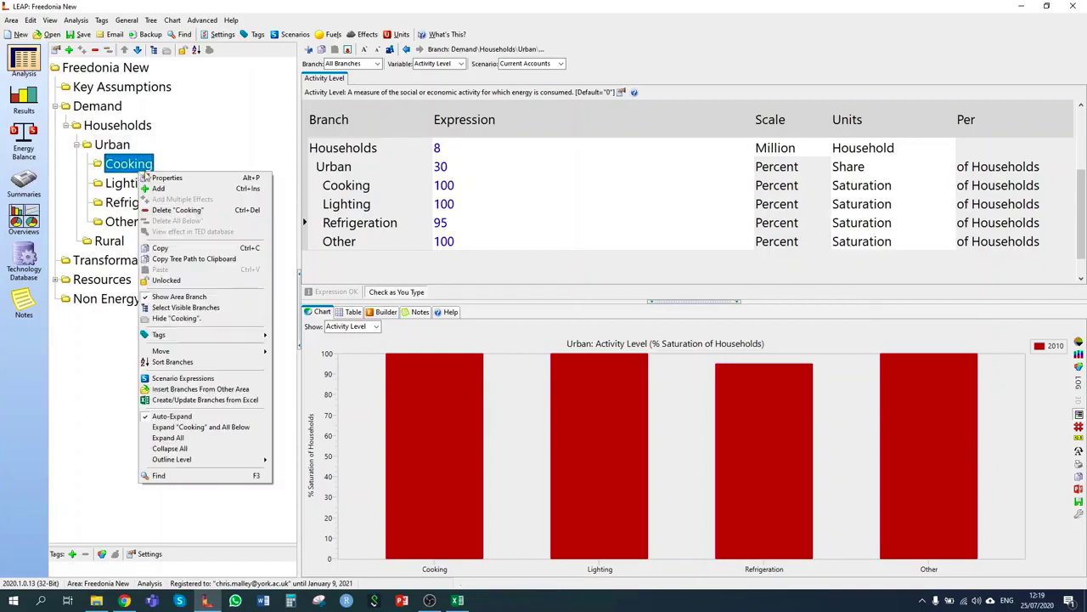
pyautogui.click(208, 188)
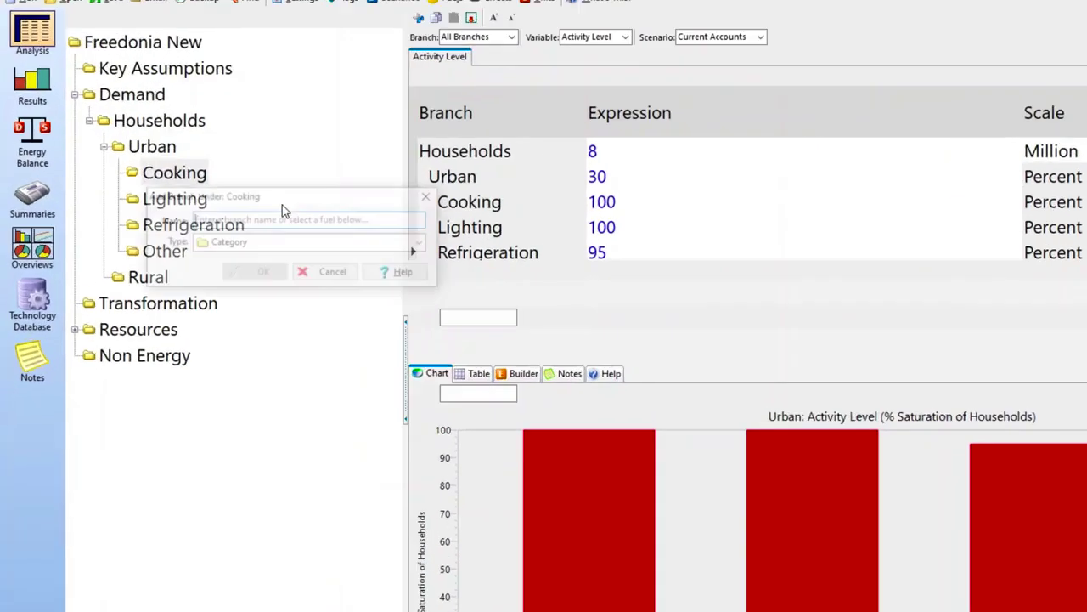
pyautogui.click(221, 218)
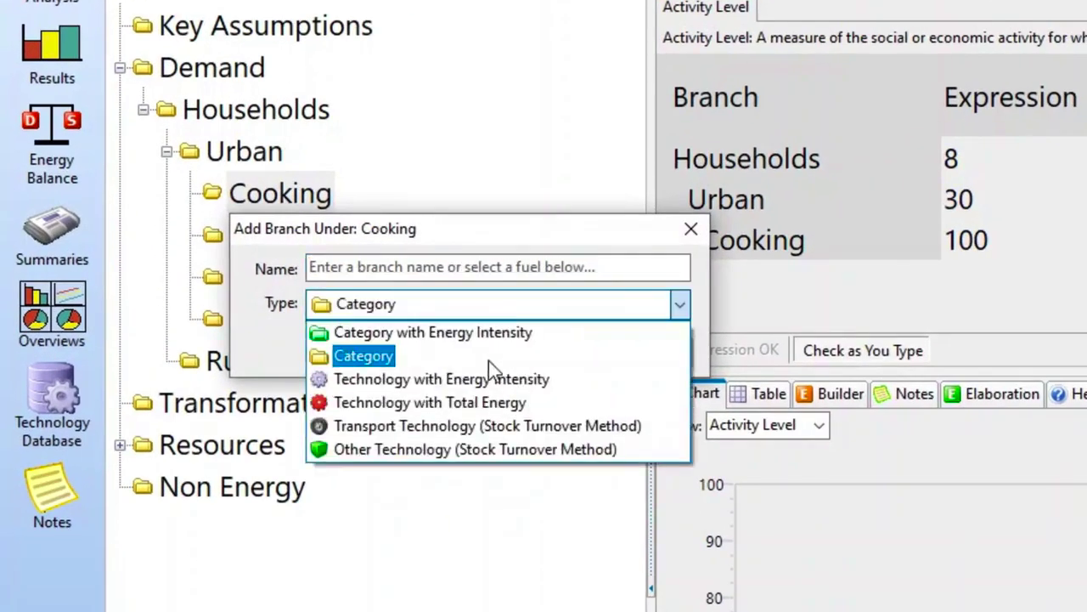
pyautogui.click(436, 380)
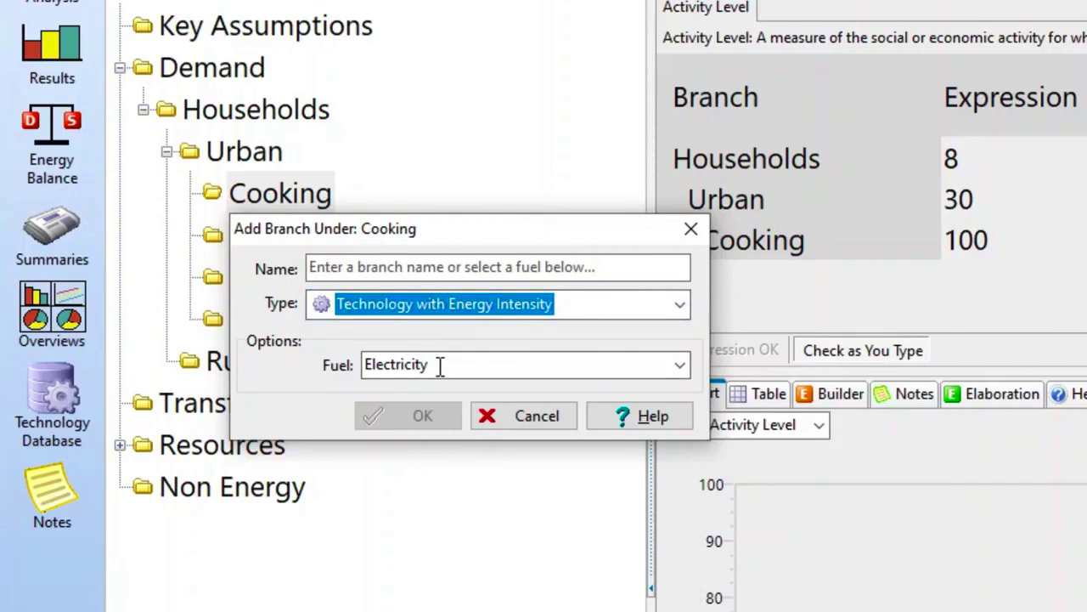
pyautogui.click(417, 265)
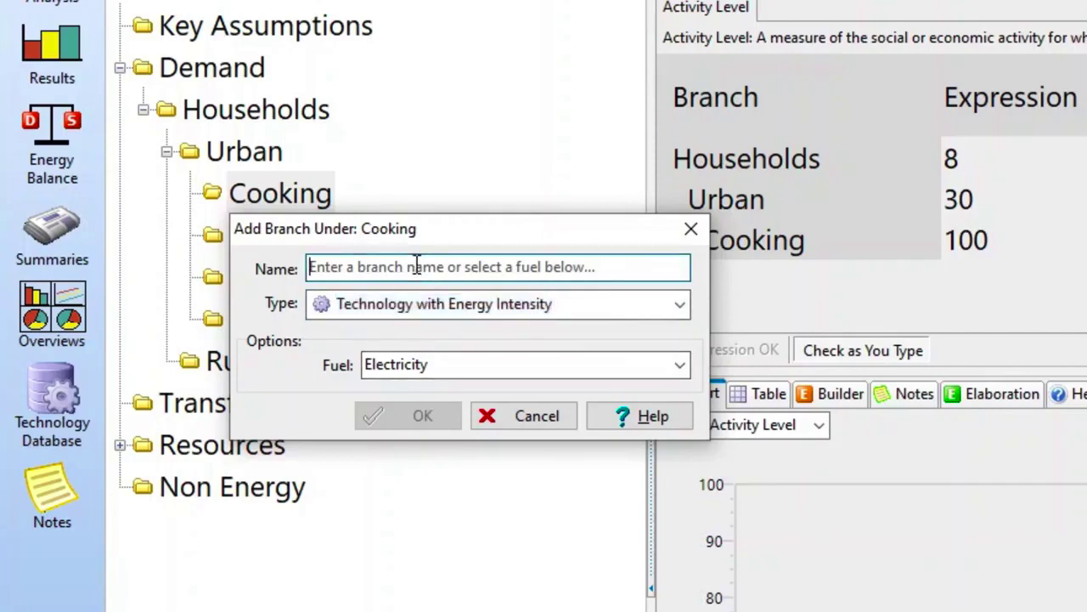
pyautogui.write('Electric Stoves')
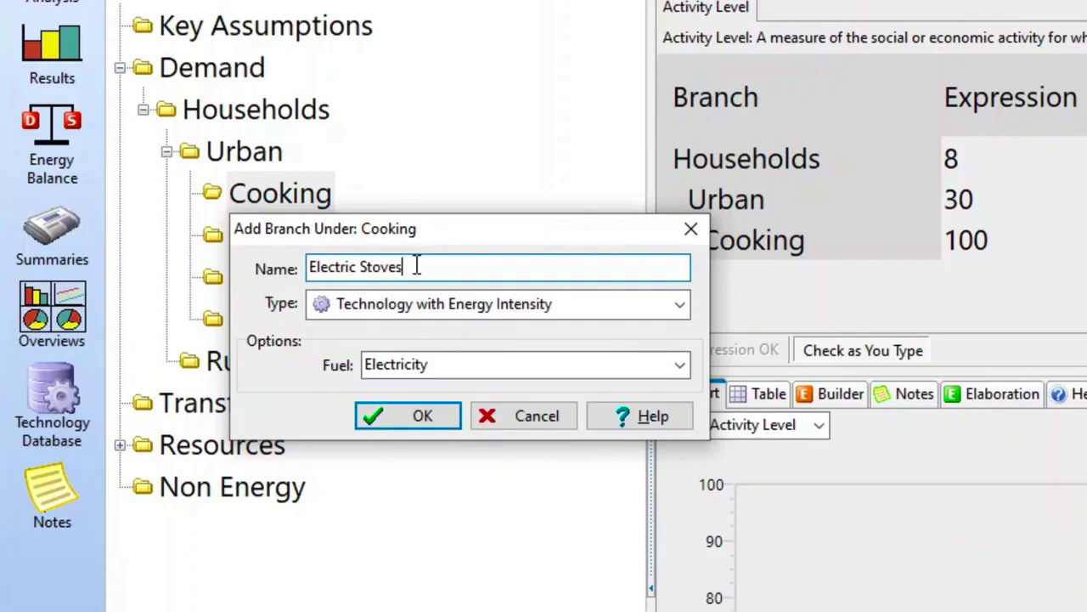
pyautogui.click(416, 415)
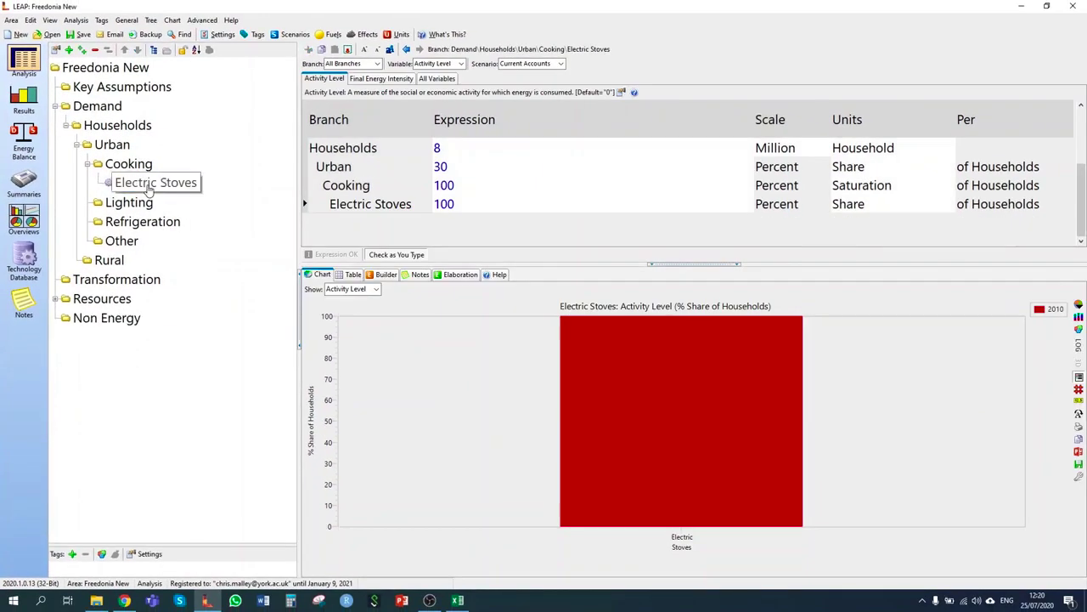
# Step: Add a 'Gas Stoves' branch under Cooking using Natural Gas fuel
pyautogui.rightClick(133, 166)
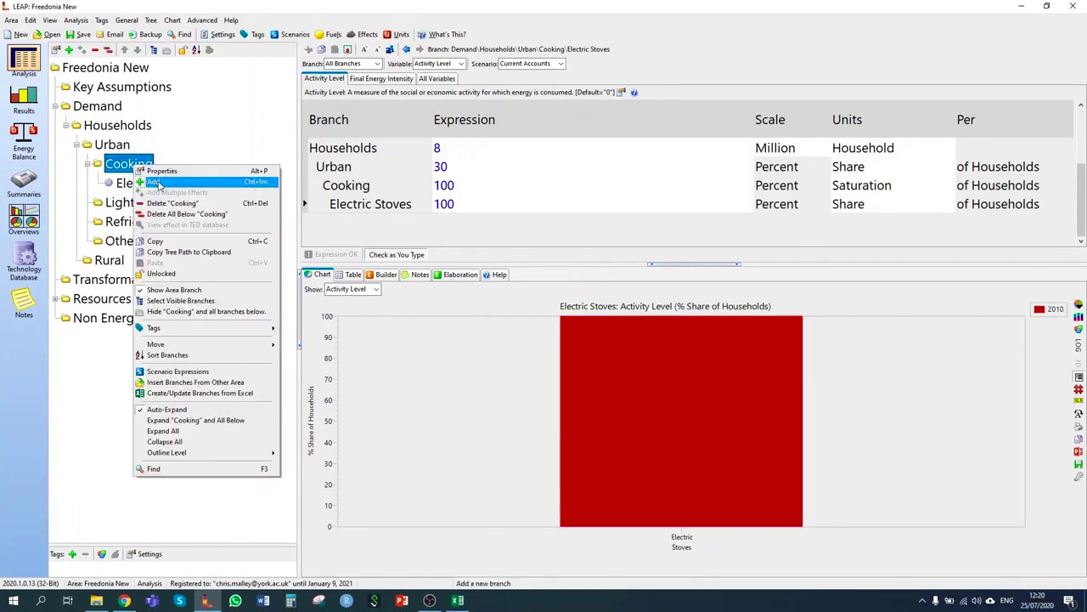
pyautogui.click(154, 183)
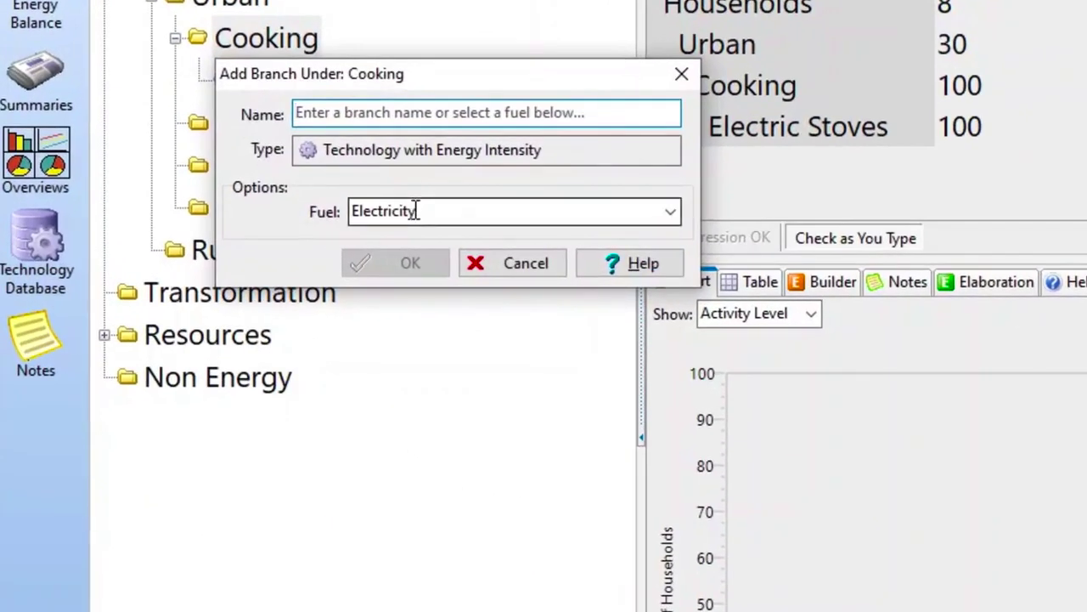
pyautogui.click(416, 210)
pyautogui.scroll(-6, 433, 405)
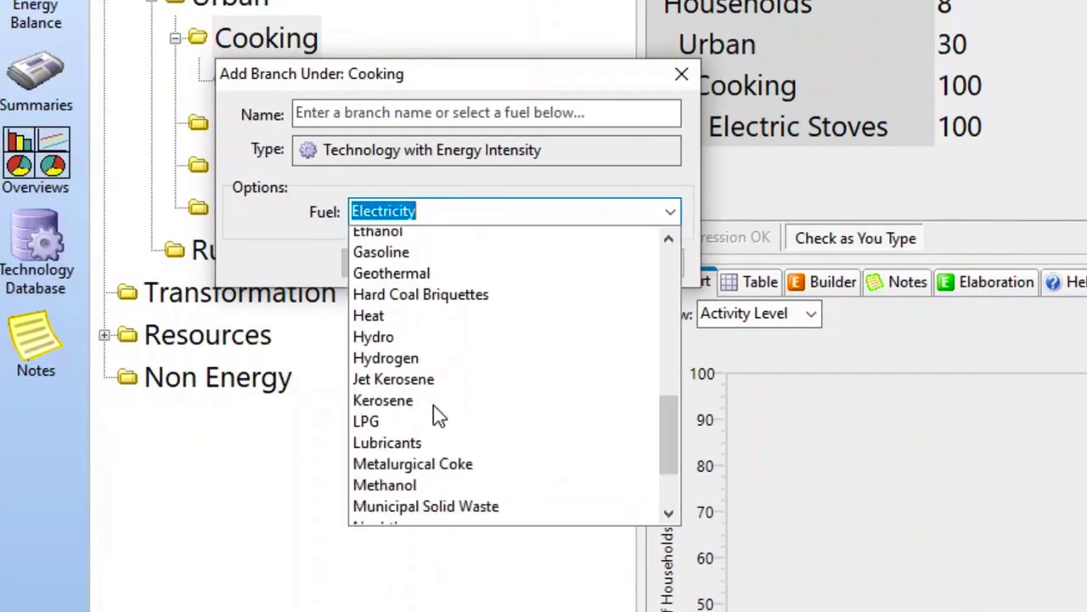
pyautogui.click(399, 282)
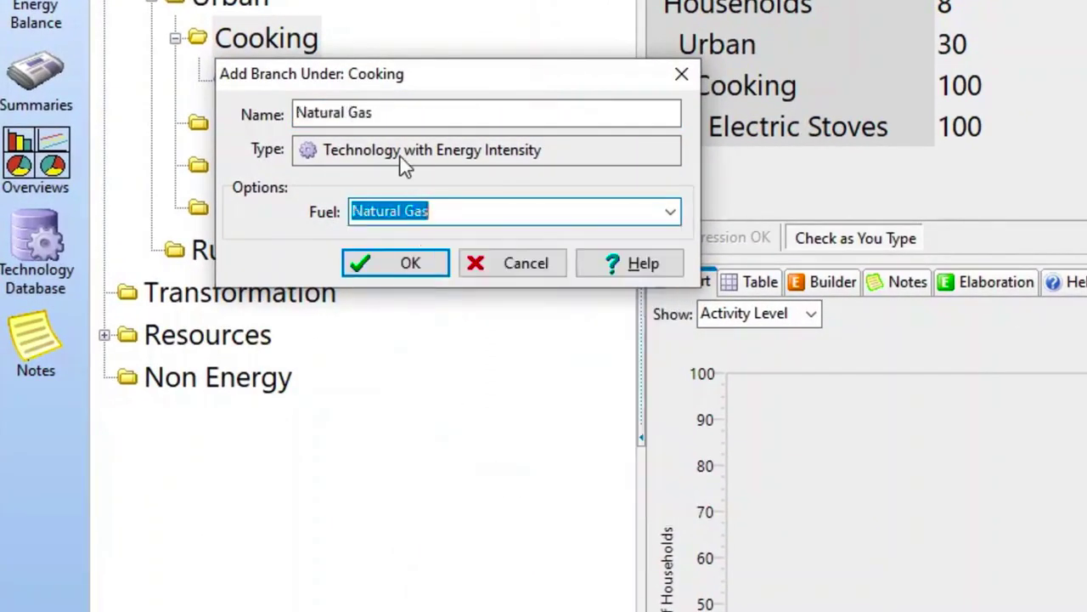
pyautogui.click(403, 112)
pyautogui.hotkey('shift', 'Home')
pyautogui.write('Gas Stoves')
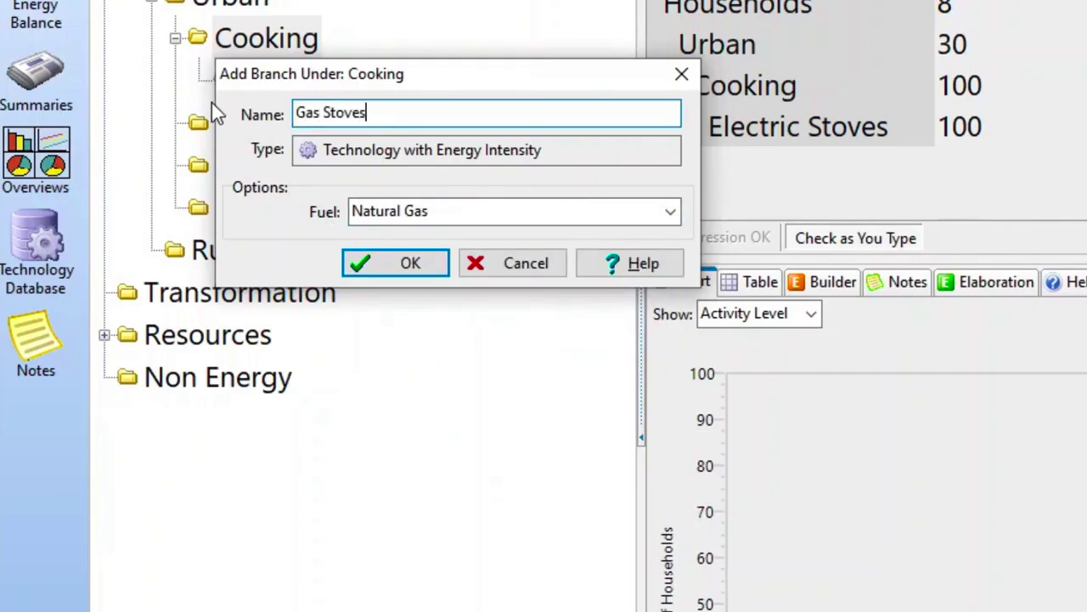
pyautogui.click(405, 270)
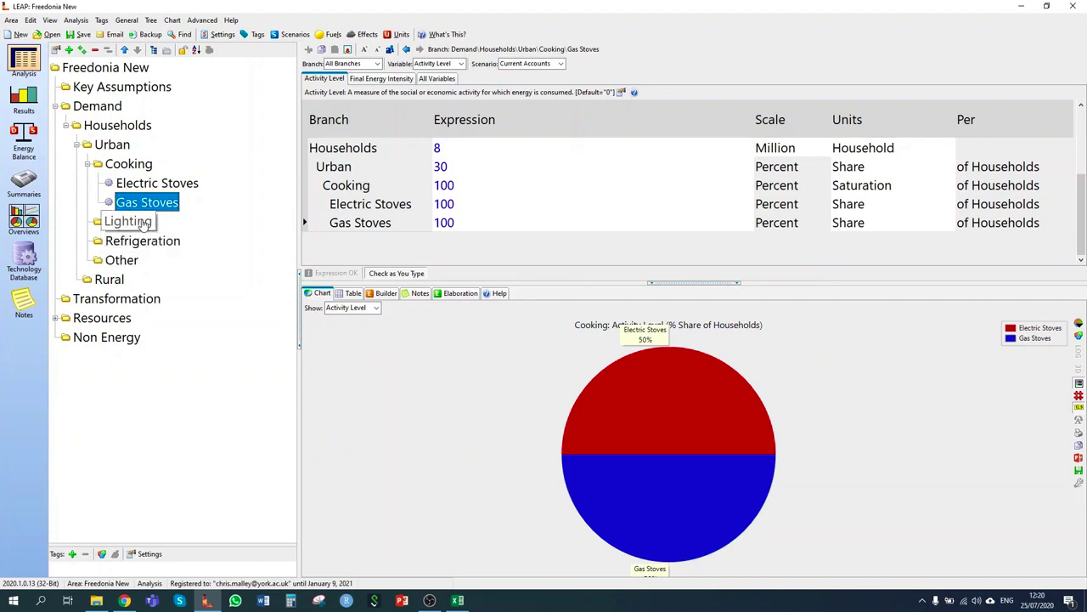
# Step: Add an 'Electricity' Technology with Energy Intensity branch under Lighting
pyautogui.rightClick(140, 223)
pyautogui.click(183, 237)
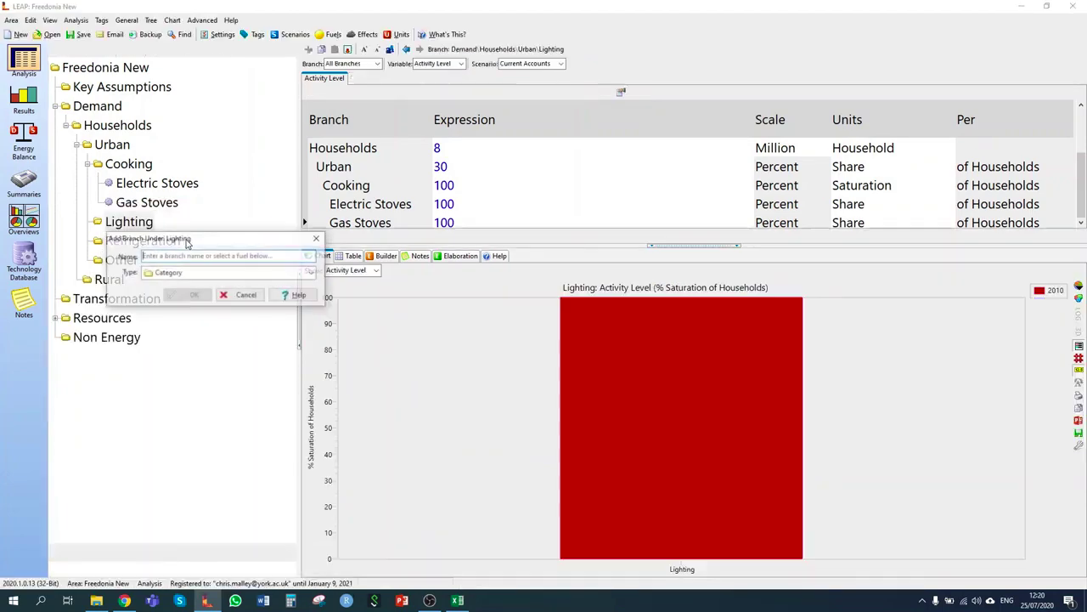
pyautogui.click(441, 201)
pyautogui.click(422, 274)
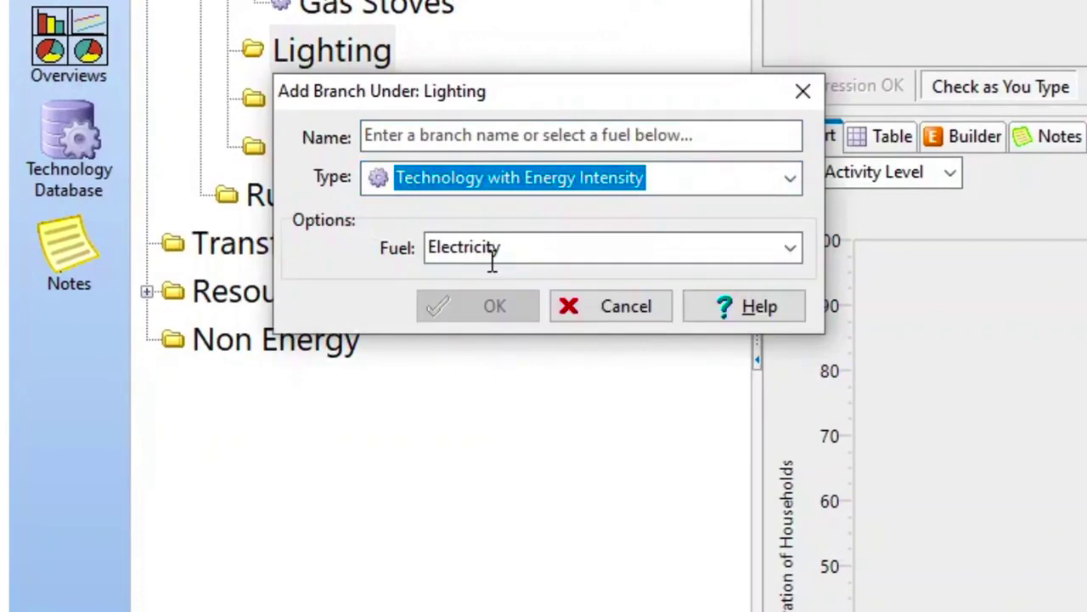
pyautogui.click(473, 139)
pyautogui.write('Elec')
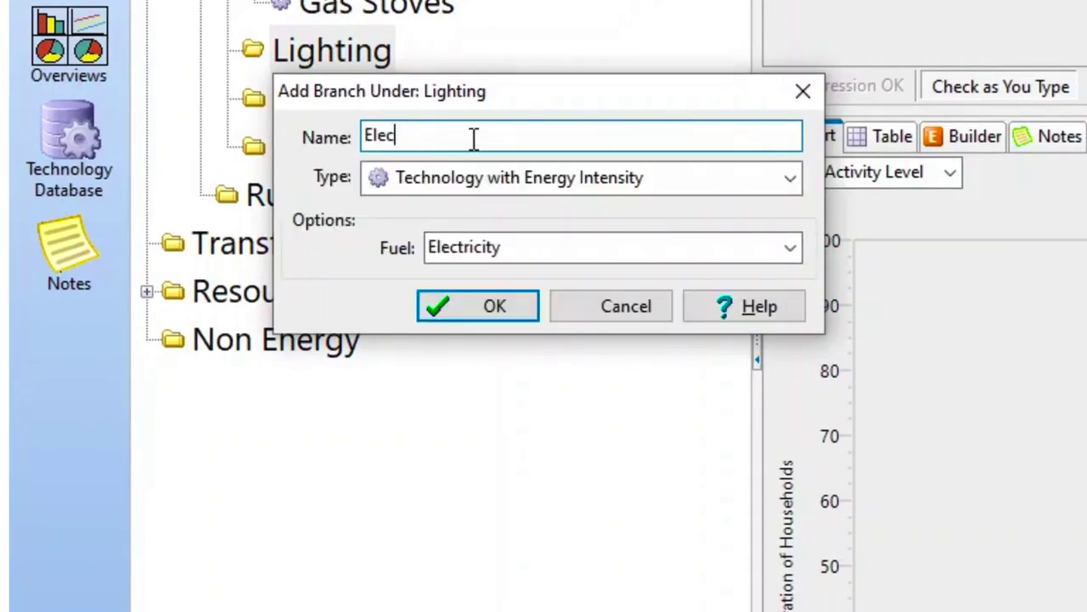
pyautogui.write('tricity')
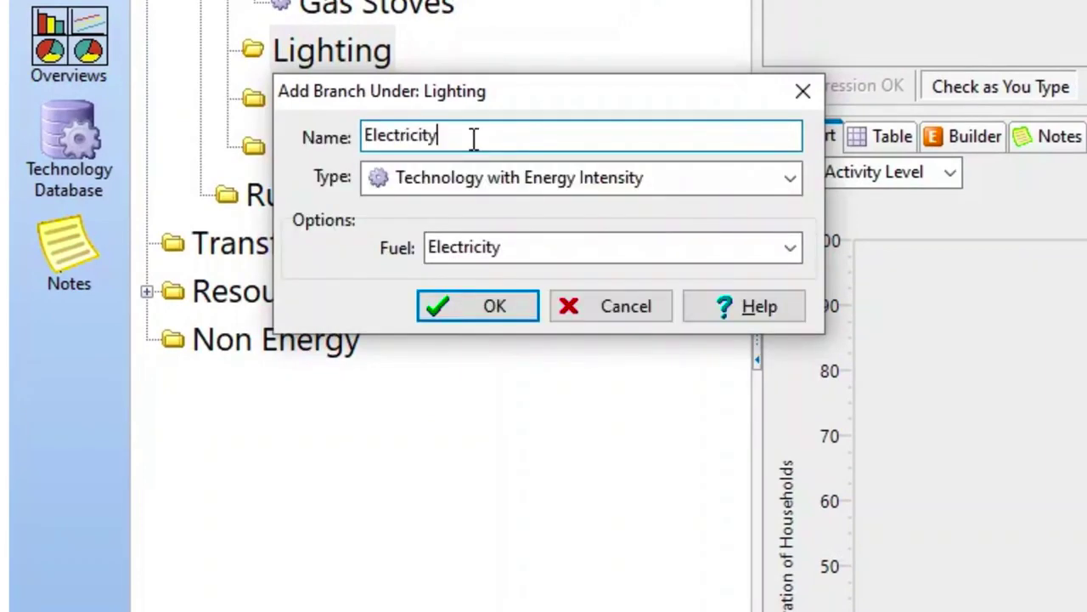
pyautogui.press('Return')
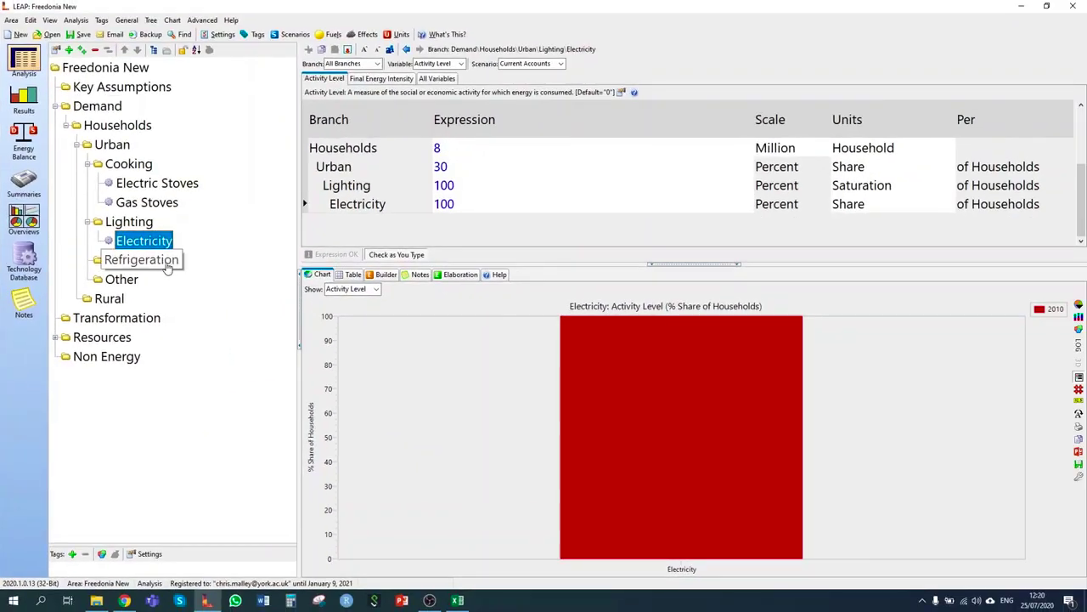
# Step: Add an 'Electricity' Technology with Energy Intensity branch under Refrigeration
pyautogui.rightClick(138, 266)
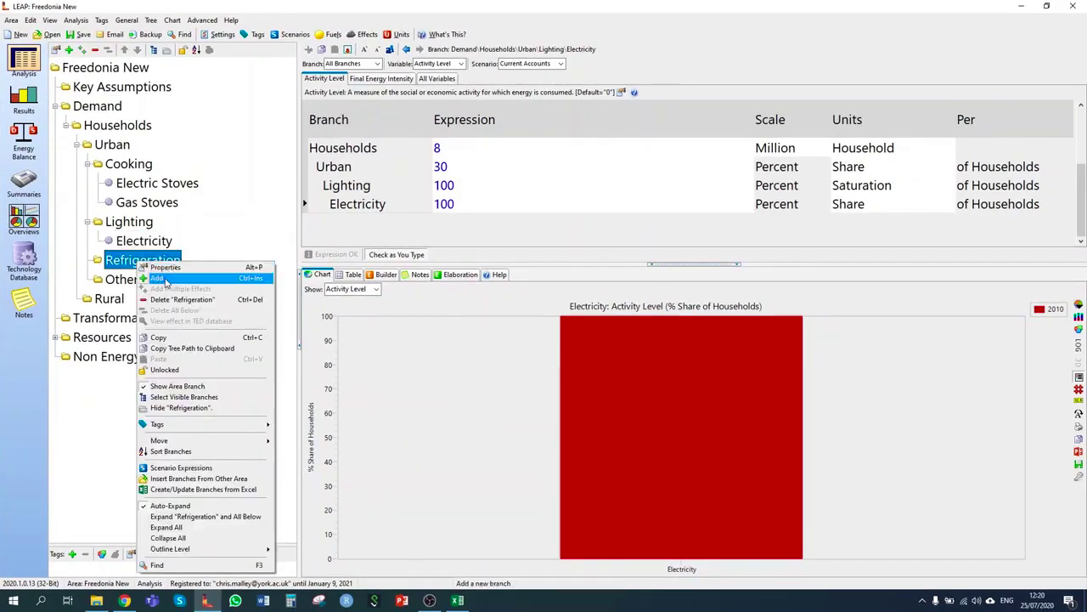
pyautogui.click(161, 274)
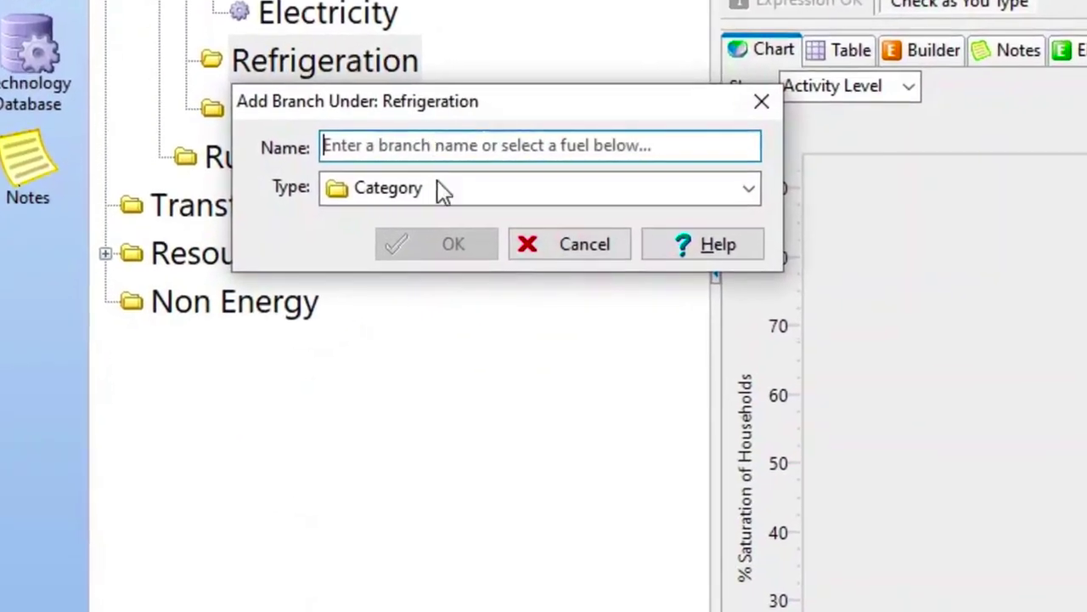
pyautogui.click(443, 192)
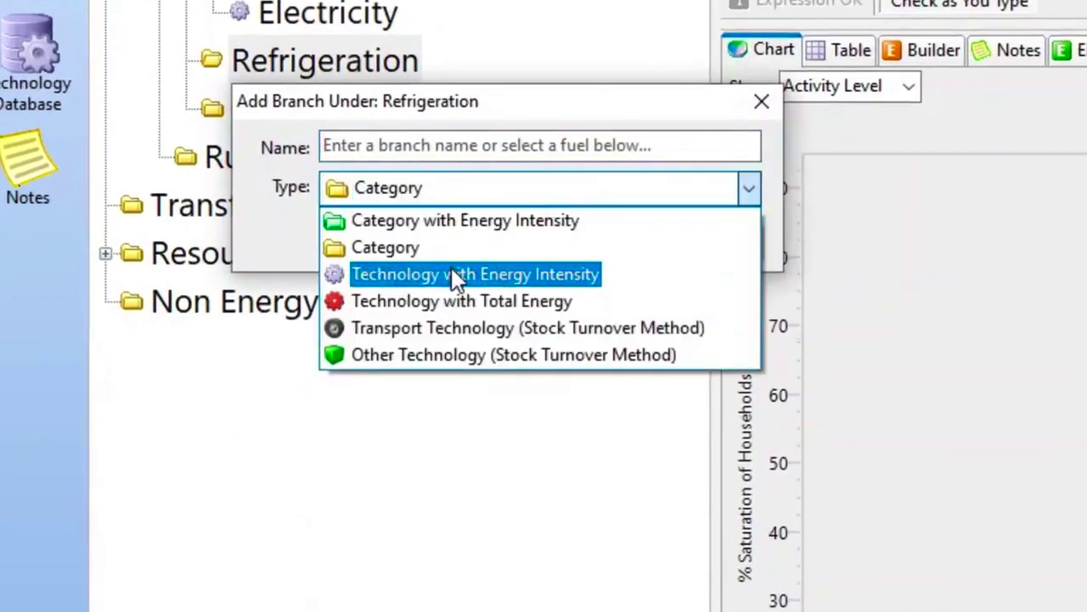
pyautogui.click(386, 275)
pyautogui.write('Electricity')
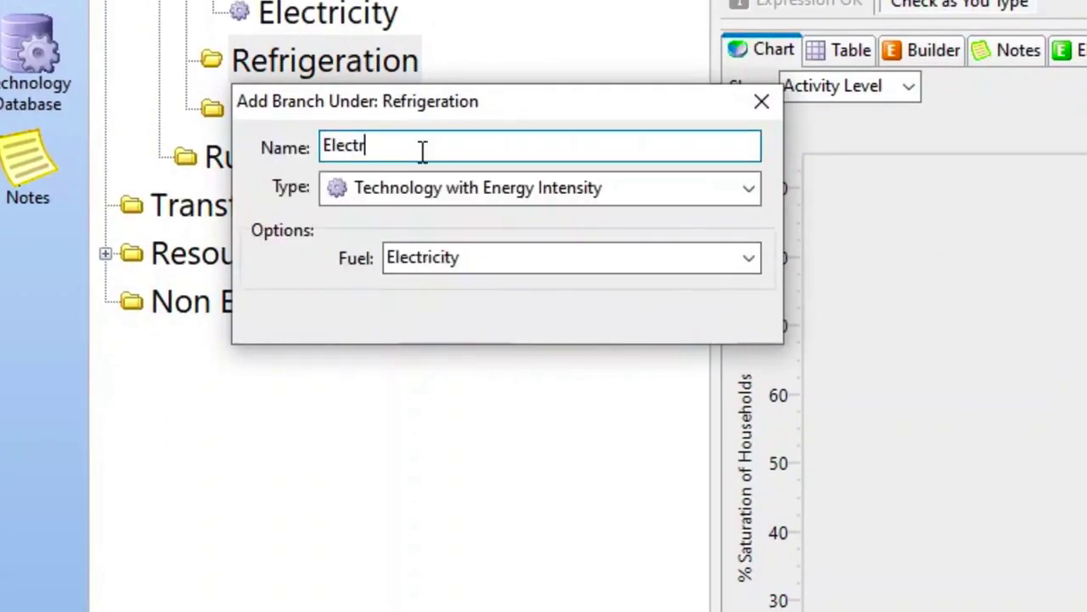
pyautogui.press('Return')
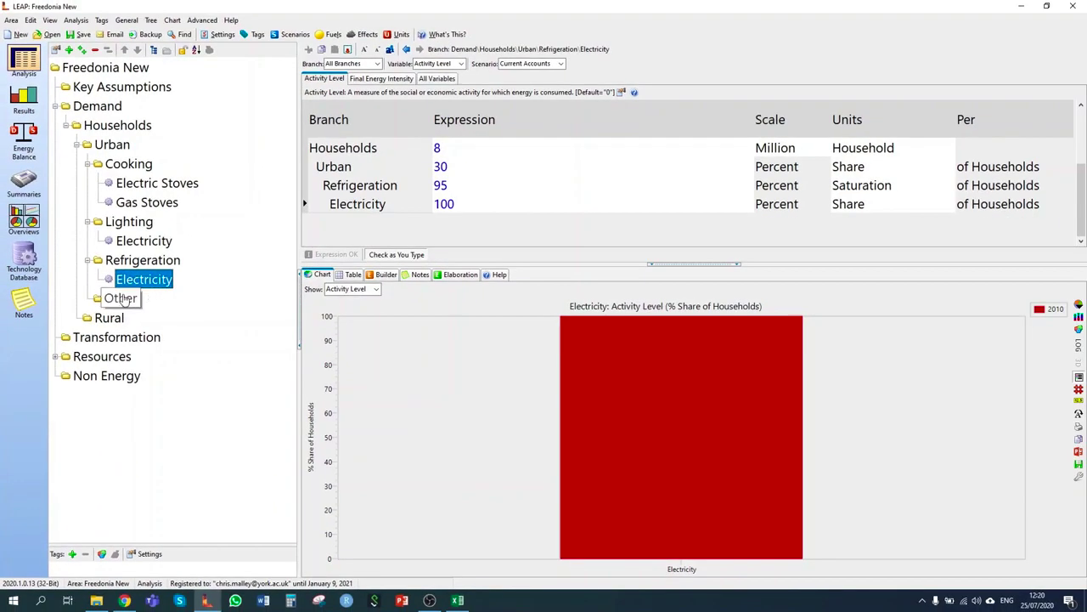
# Step: Add an 'Electricity' Technology with Energy Intensity branch under Other
pyautogui.rightClick(226, 198)
pyautogui.click(156, 319)
pyautogui.click(180, 350)
pyautogui.click(191, 388)
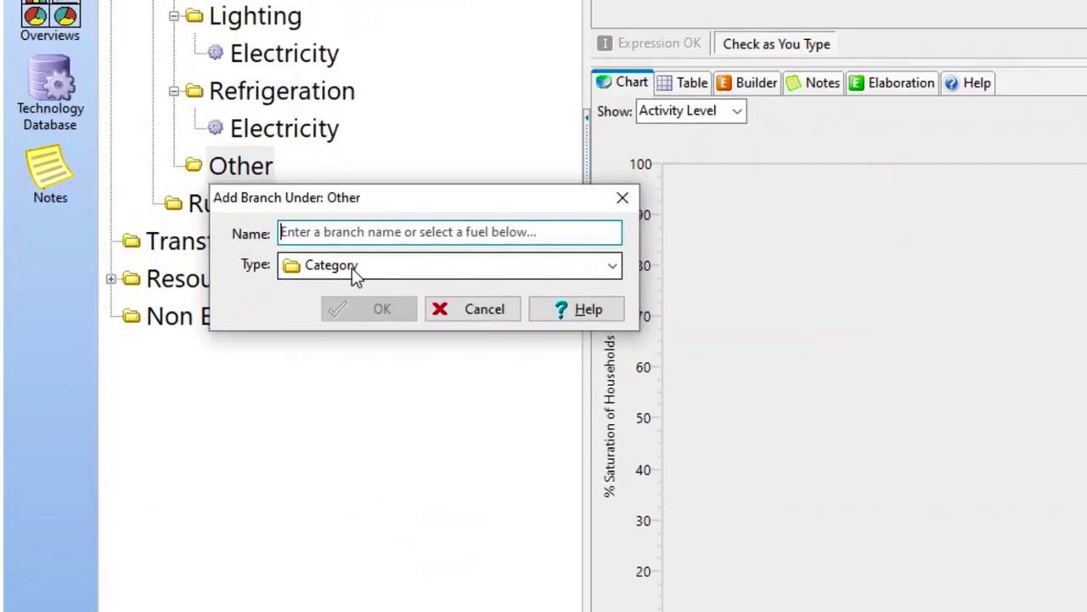
pyautogui.click(442, 165)
pyautogui.write('Electricity')
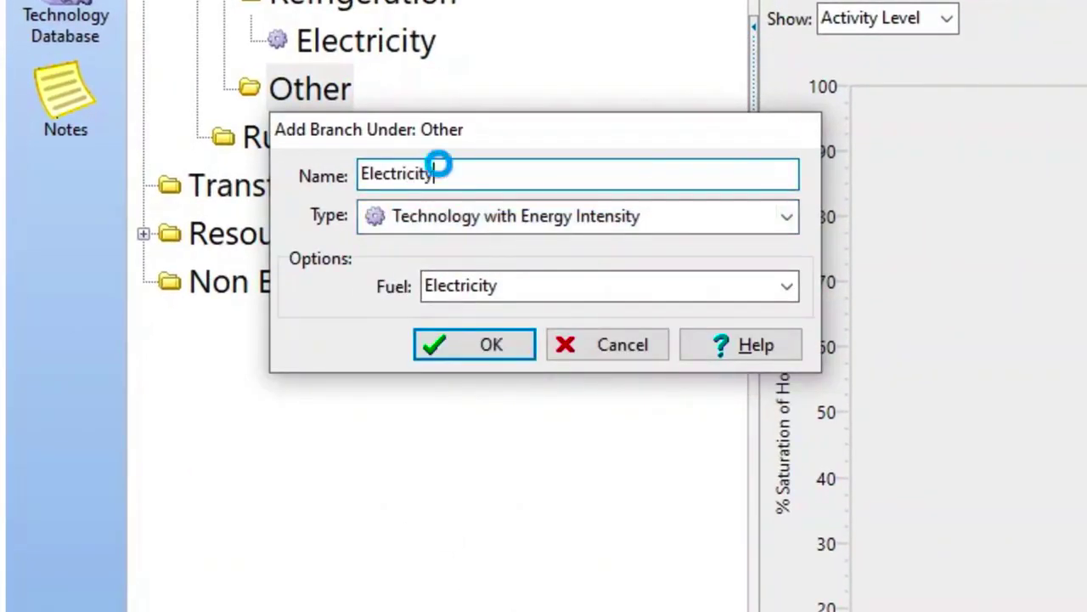
pyautogui.press('Return')
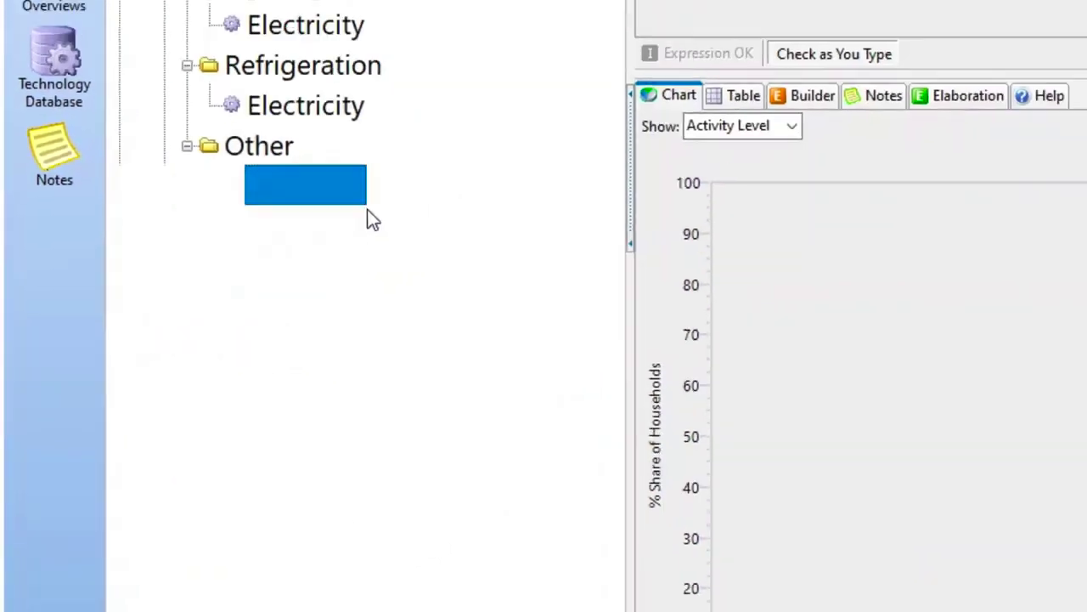